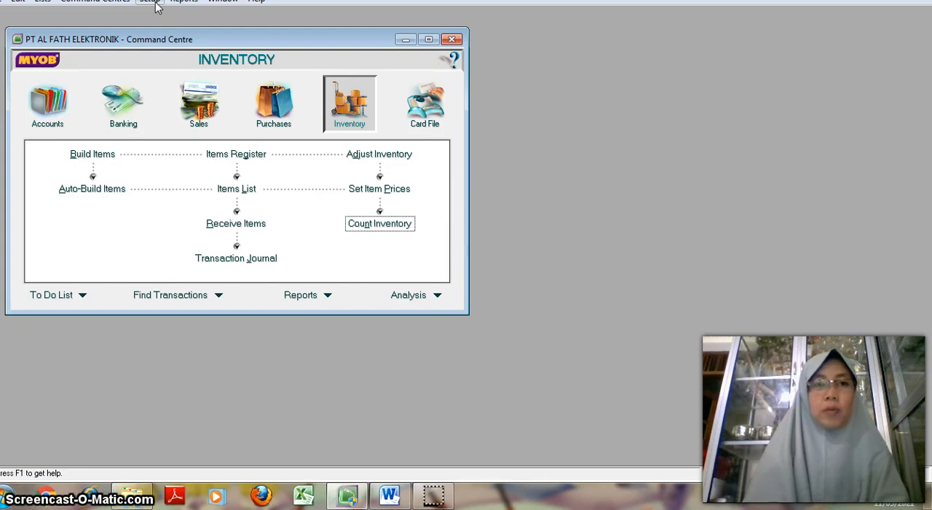
# Step: Open the customer opening balances and show the historical sales detail for Toko Ganesha
pyautogui.click(153, 3)
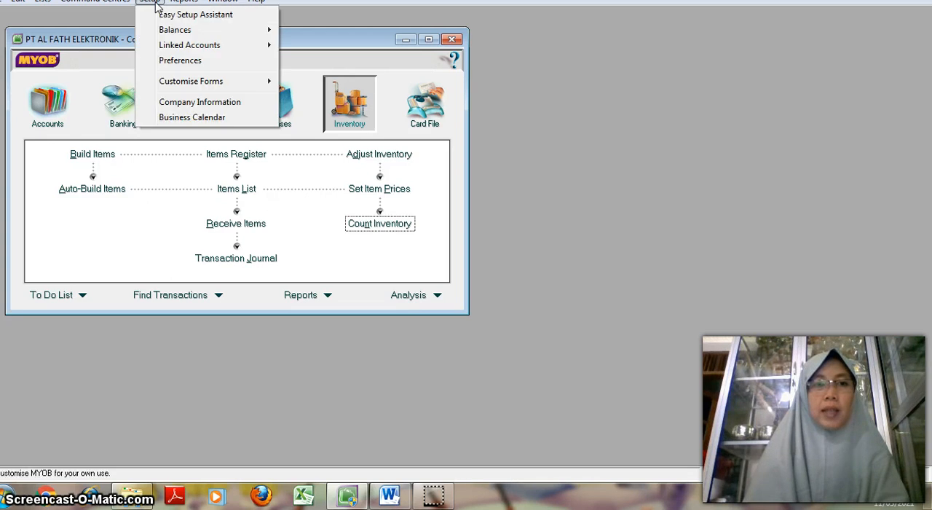
pyautogui.moveTo(195, 36)
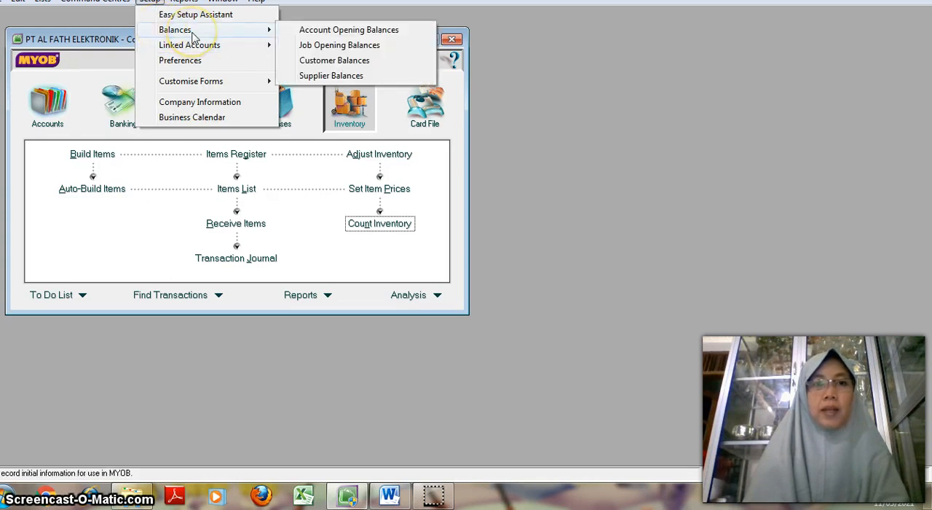
pyautogui.click(314, 64)
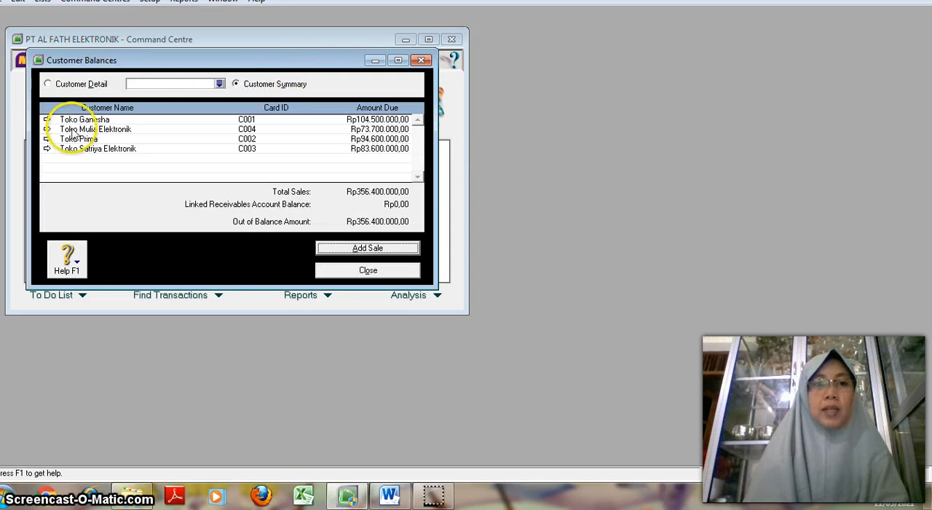
pyautogui.click(48, 119)
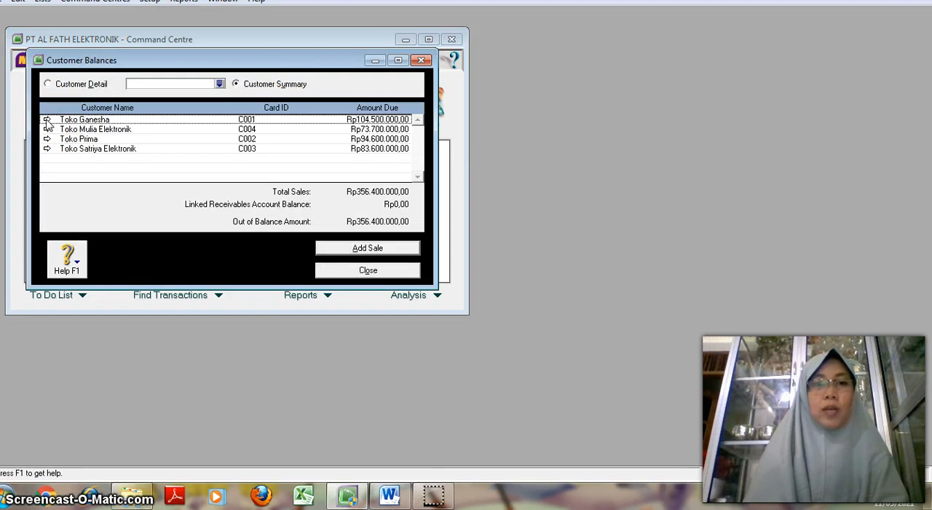
pyautogui.click(46, 121)
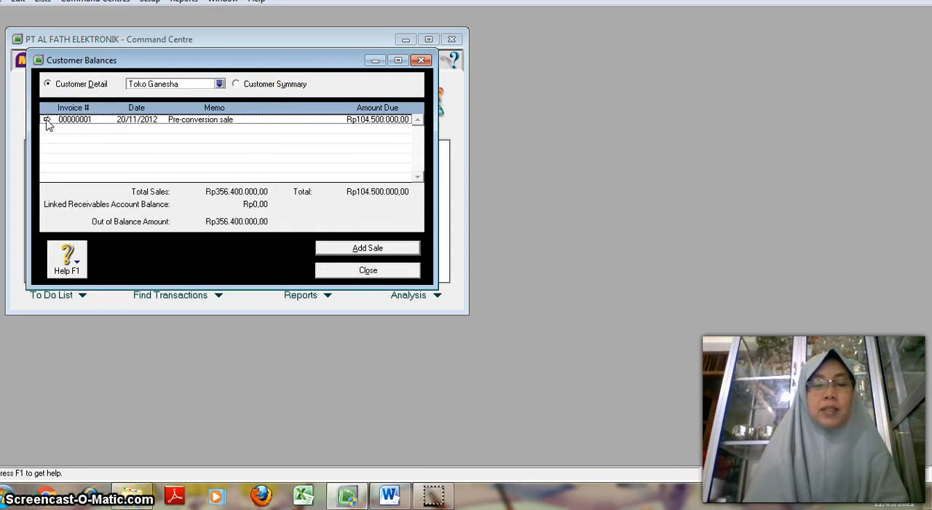
# Step: View the blank historical sale form for Toko Ganesha, then cancel it and close the customer balances
pyautogui.click(350, 250)
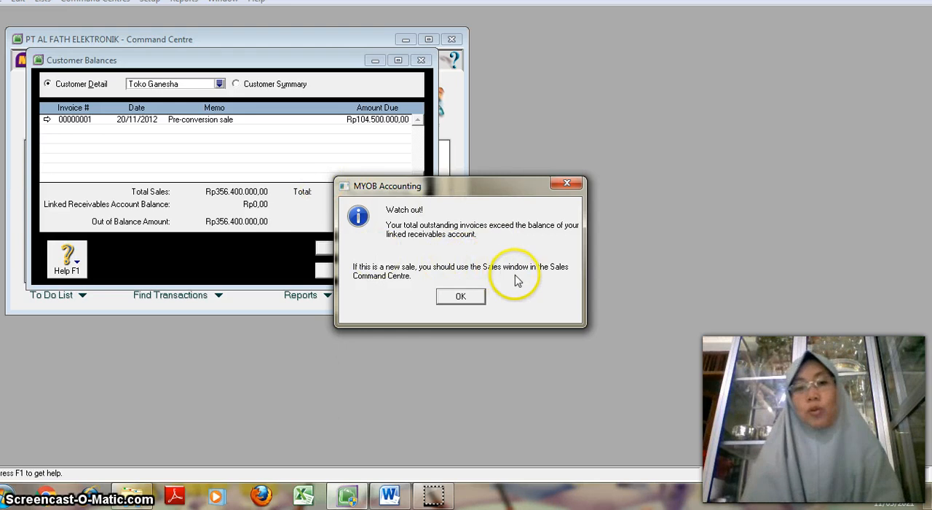
pyautogui.click(460, 295)
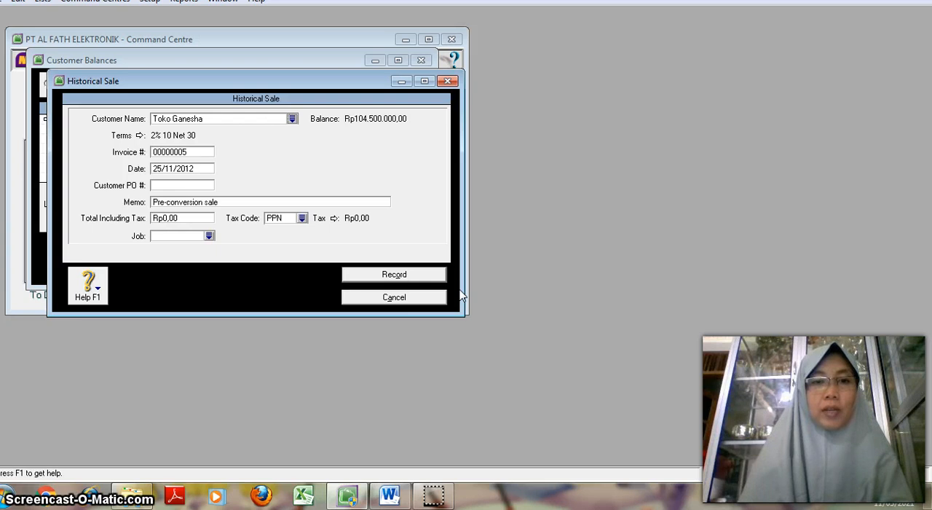
pyautogui.click(393, 297)
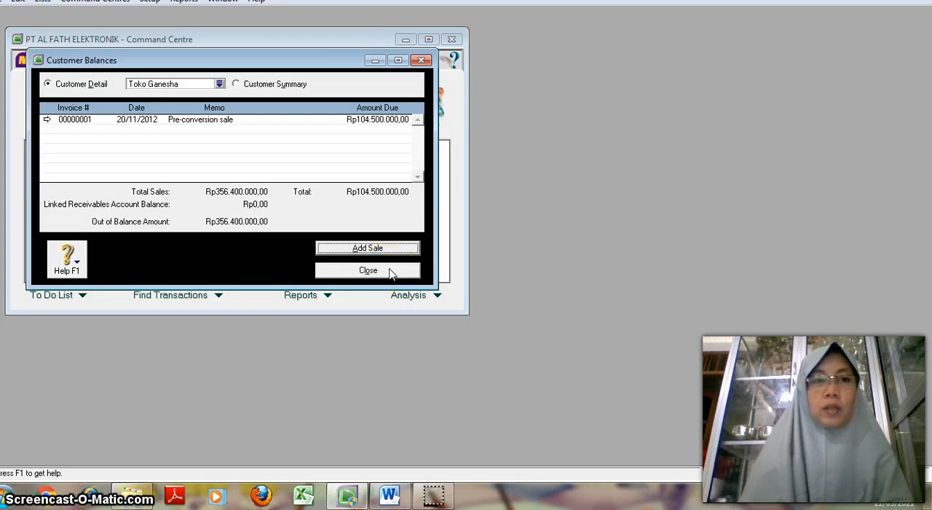
pyautogui.click(389, 271)
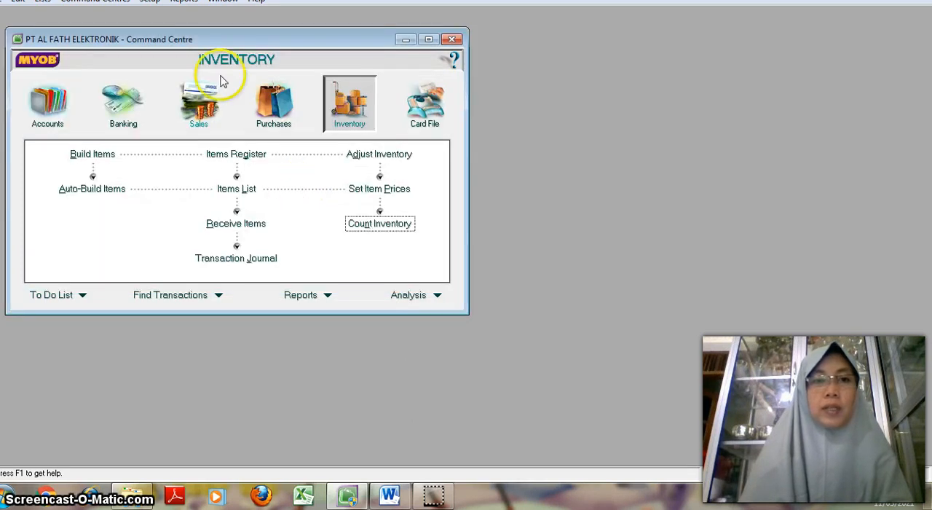
# Step: Review the amounts due in the customer balances summary and close it
pyautogui.click(150, 1)
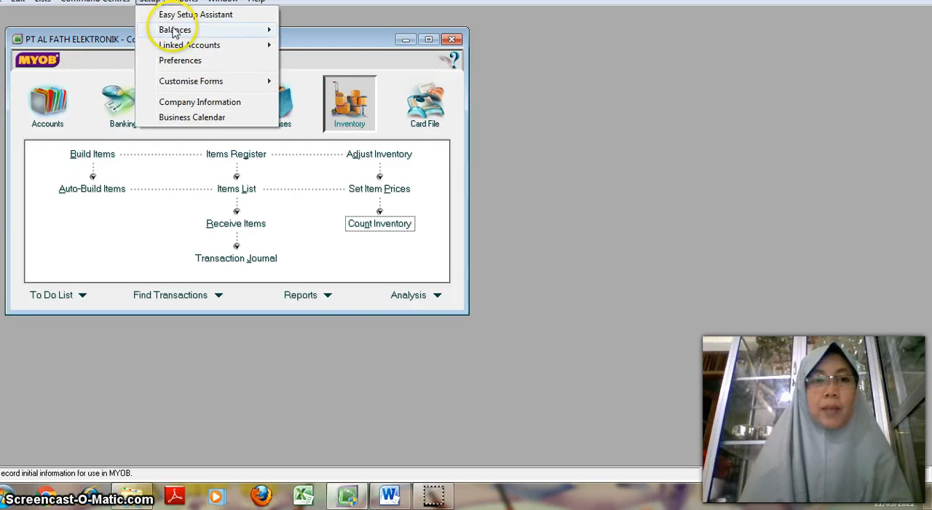
pyautogui.moveTo(175, 33)
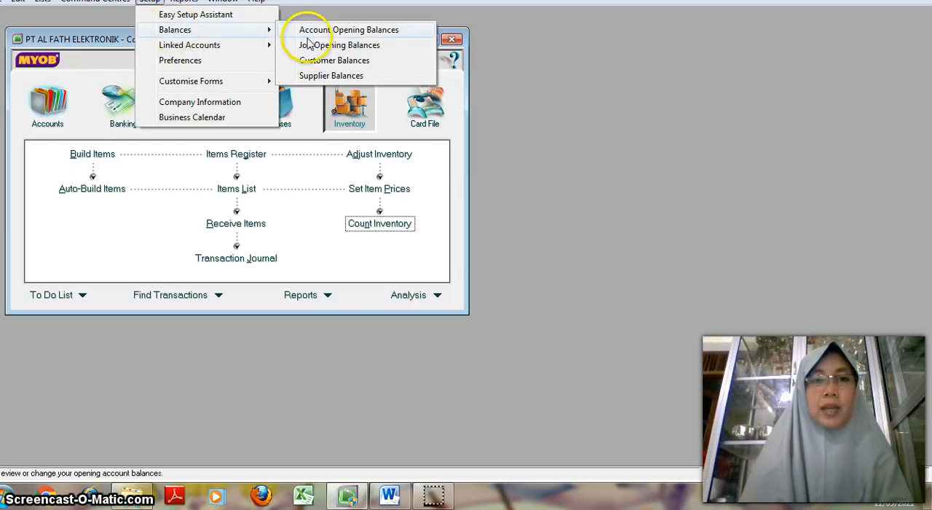
pyautogui.click(318, 63)
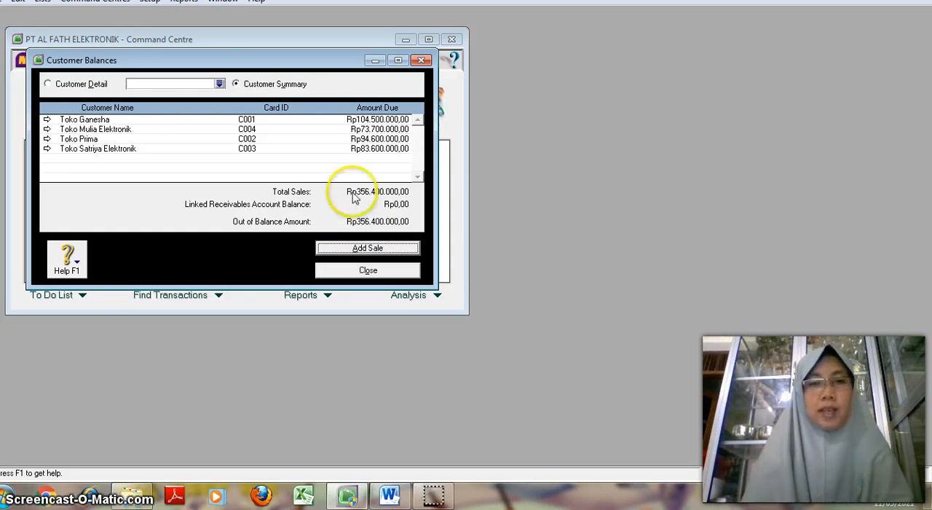
pyautogui.click(369, 268)
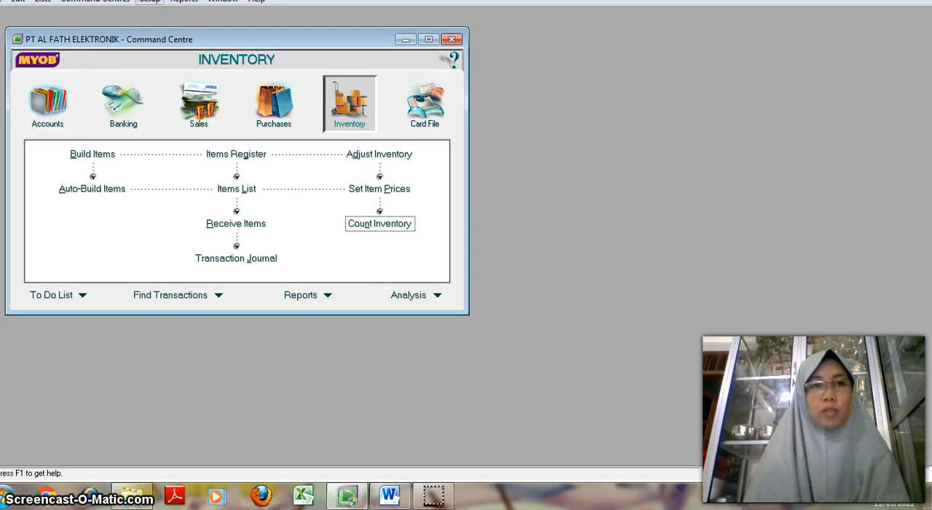
# Step: Review the amounts due in the supplier opening balances summary and close it
pyautogui.click(150, 2)
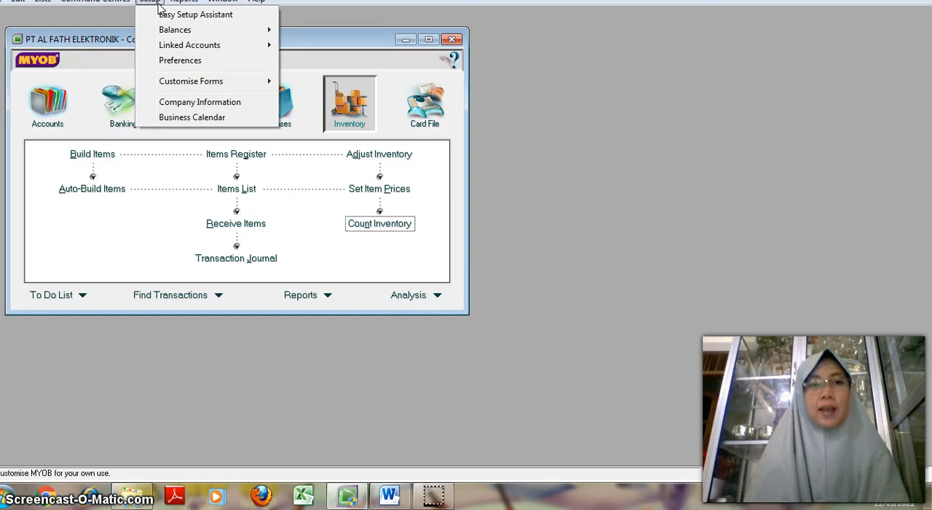
pyautogui.click(200, 31)
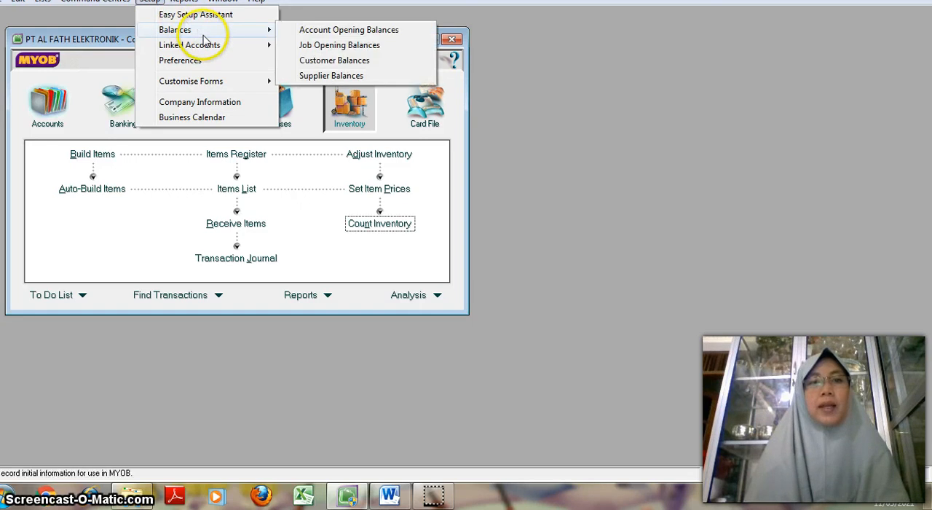
pyautogui.click(308, 78)
pyautogui.click(129, 86)
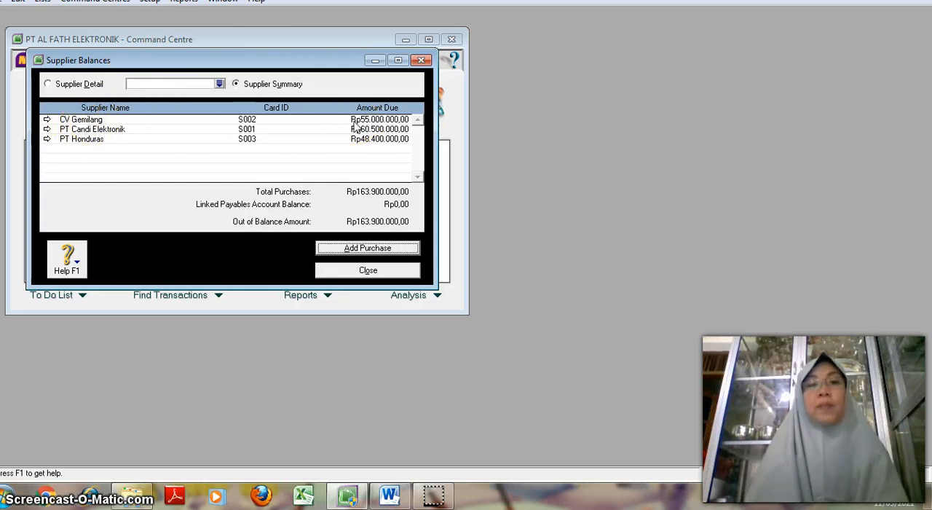
pyautogui.click(305, 129)
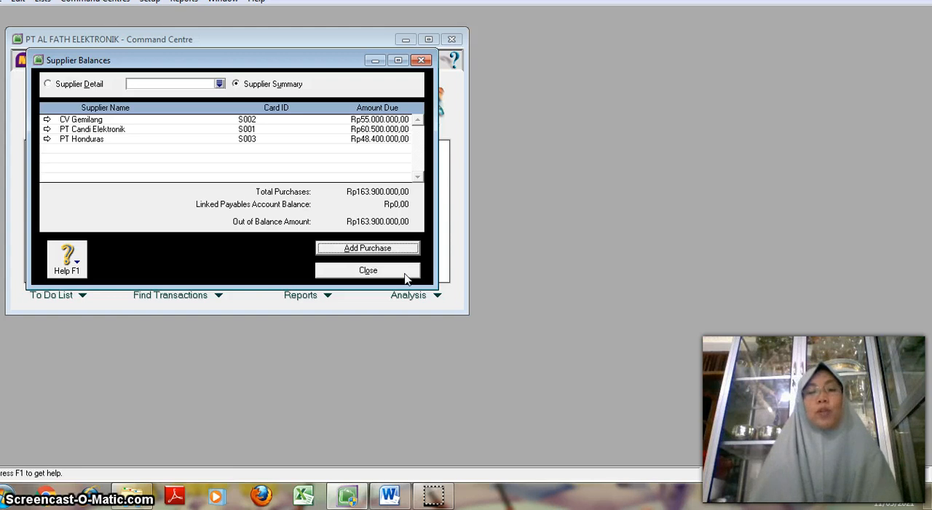
pyautogui.click(404, 274)
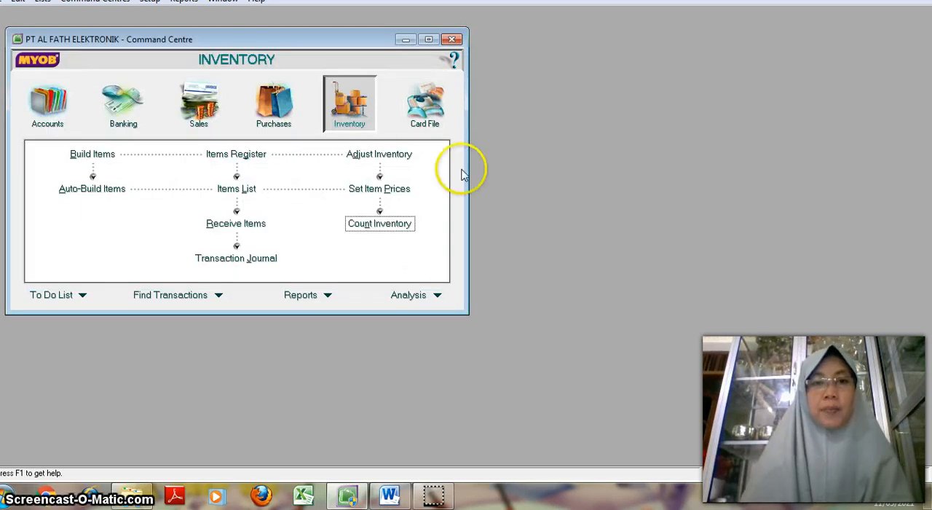
# Step: Review all customer and supplier cards with their current balances in the cards list, then close it
pyautogui.click(436, 115)
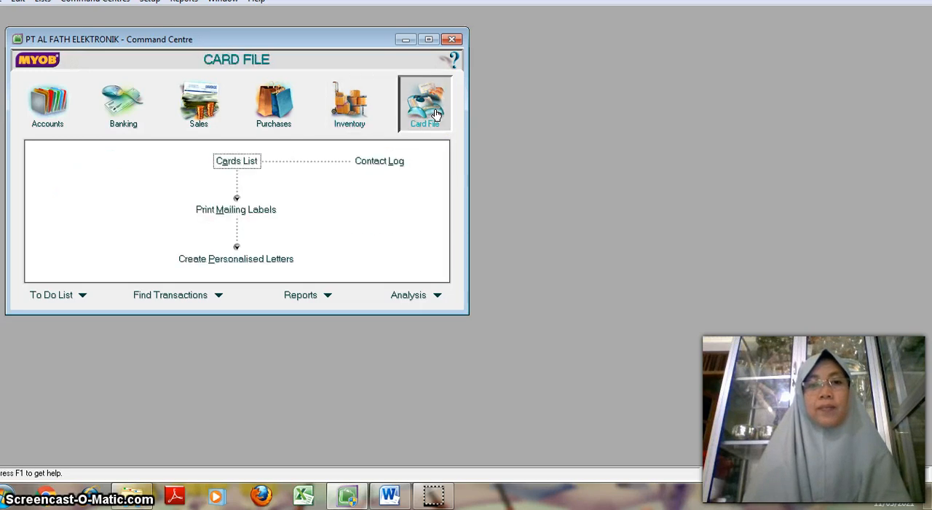
pyautogui.click(248, 162)
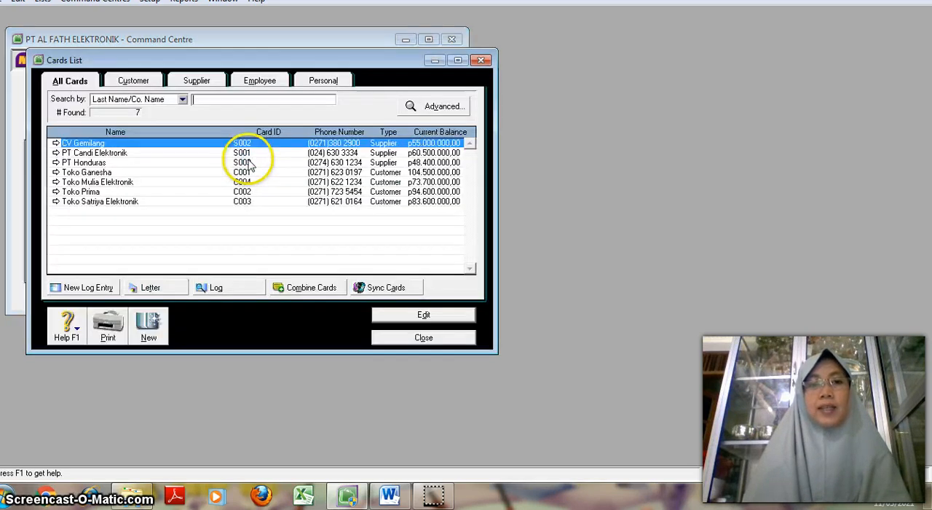
pyautogui.click(249, 162)
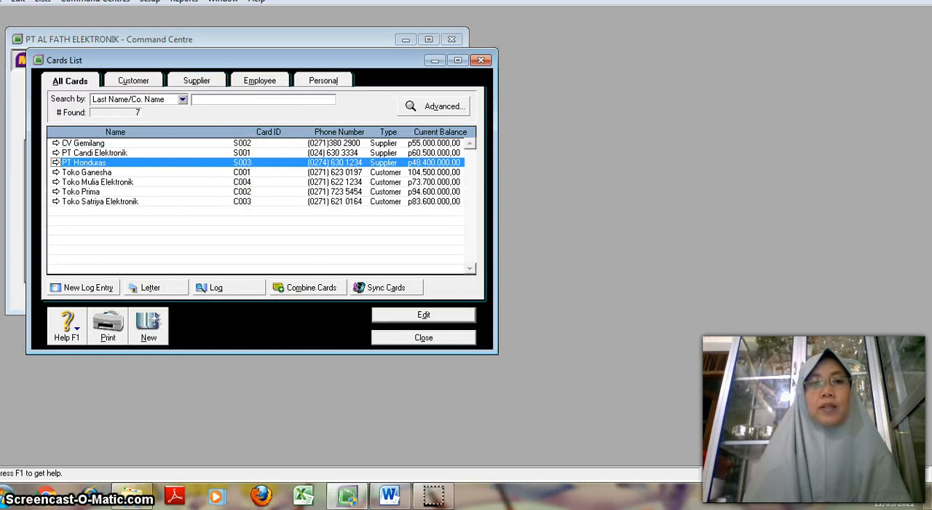
pyautogui.press('Escape')
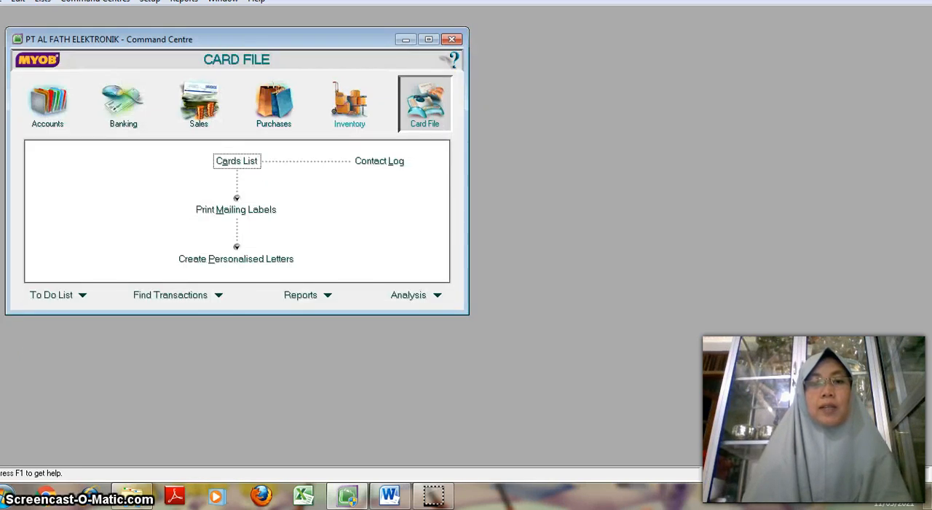
# Step: Review the inventory items list and its blank new-item form, then close both without adding an item
pyautogui.click(352, 109)
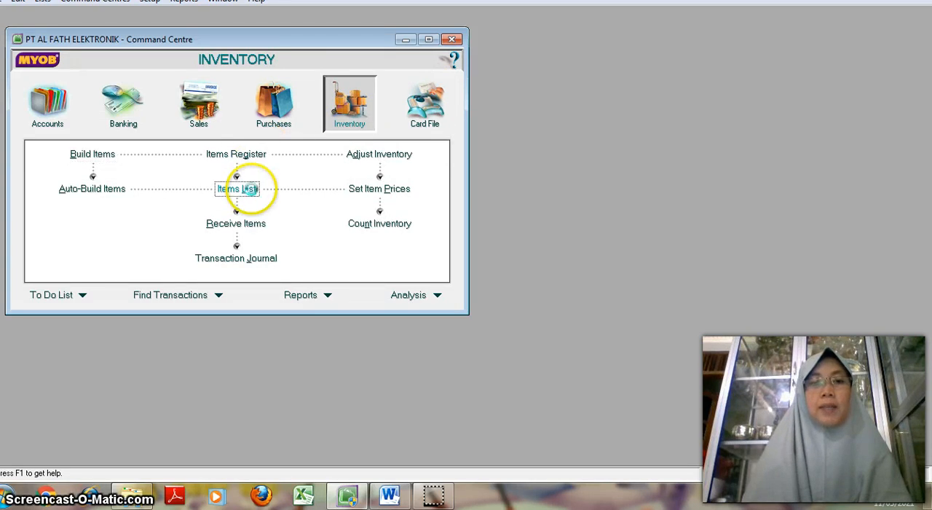
pyautogui.click(247, 189)
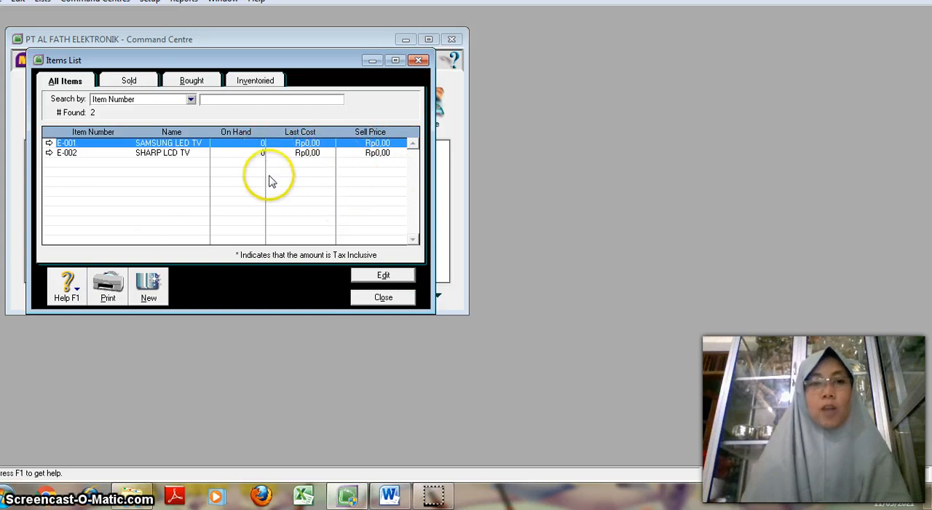
pyautogui.click(149, 288)
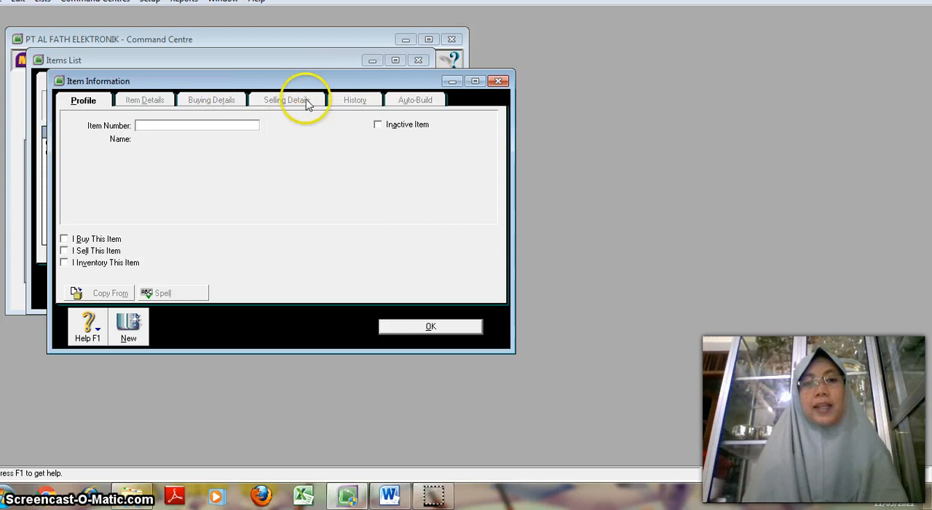
pyautogui.click(405, 327)
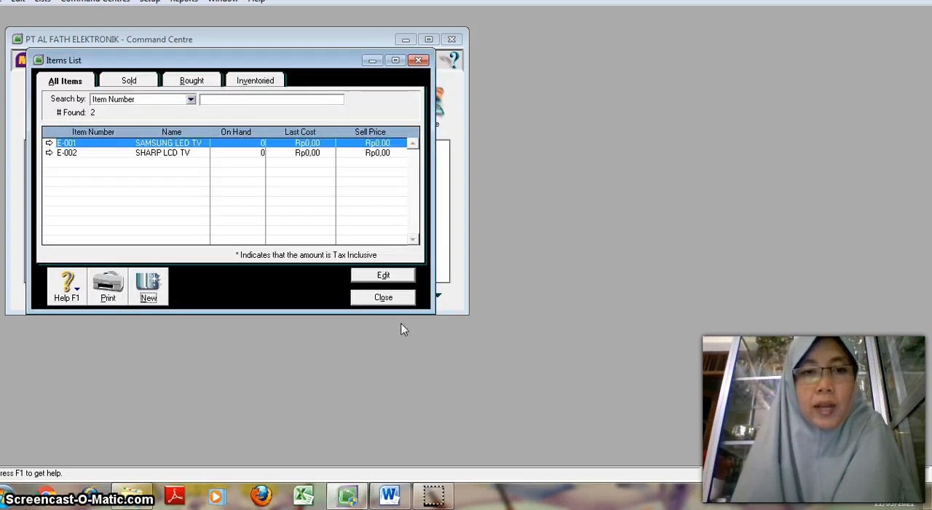
pyautogui.click(393, 299)
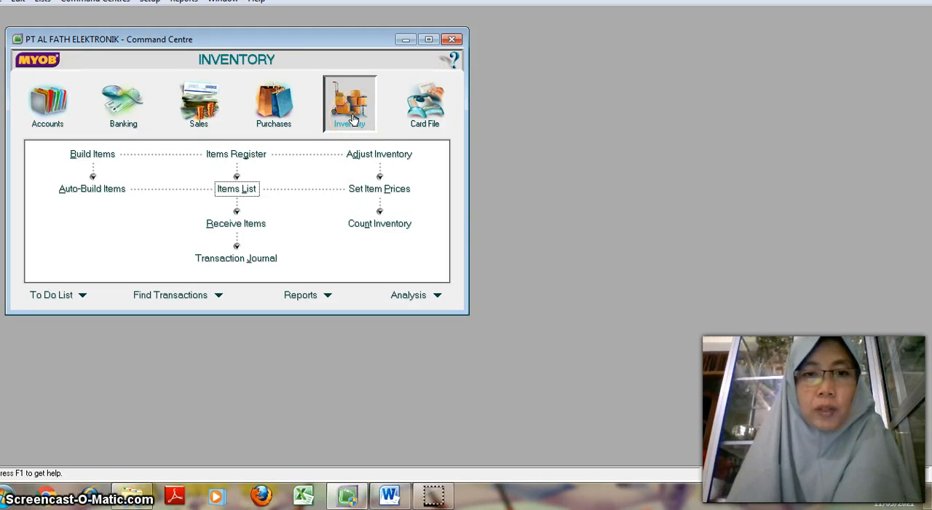
# Step: Enter the inventory count as 60 for SAMSUNG LED TV and 40 for SHARP LCD TV
pyautogui.click(392, 226)
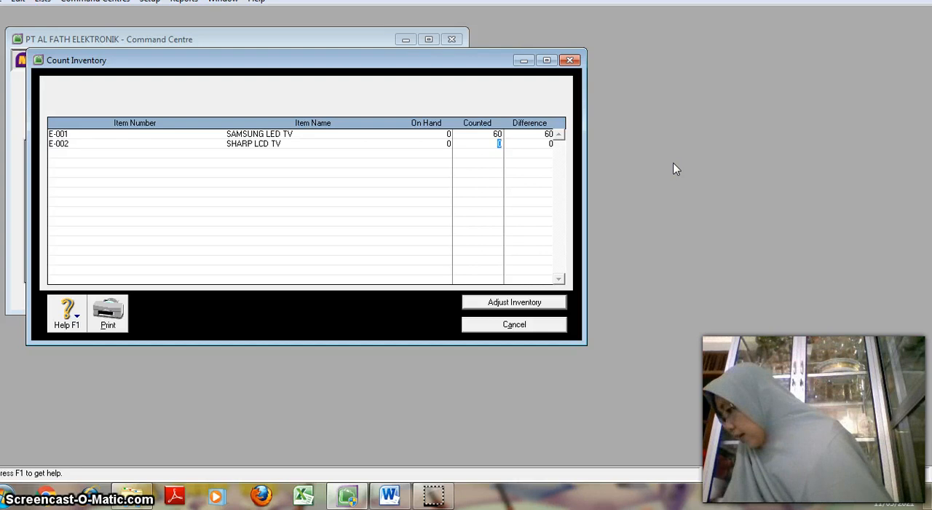
pyautogui.write('40')
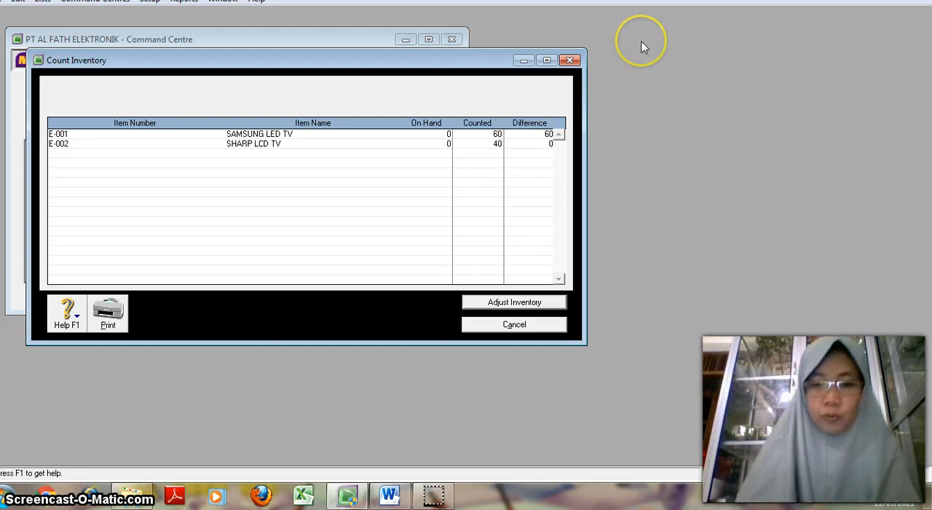
pyautogui.press('Tab')
pyautogui.click(731, 216)
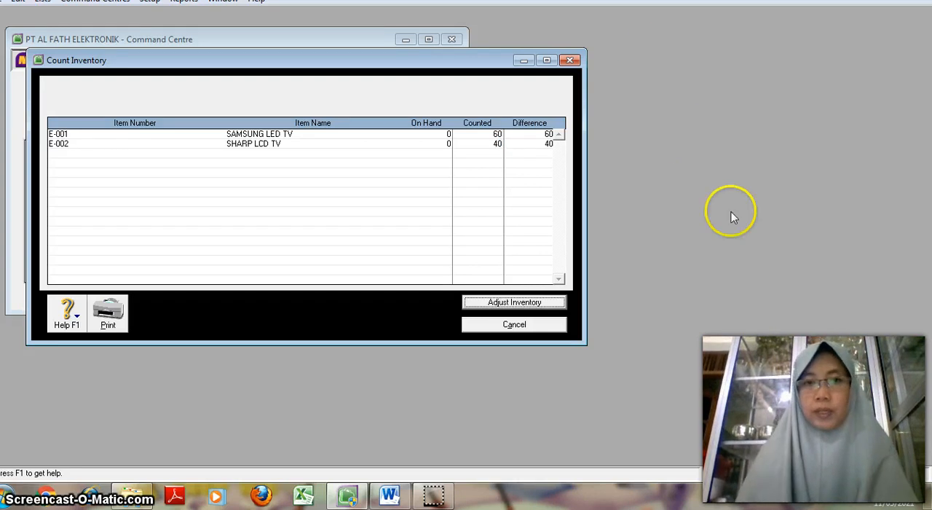
# Step: Start the inventory adjustment for the counted items and set its default adjustment account to 1-1500 Merchandise Inventory
pyautogui.click(531, 310)
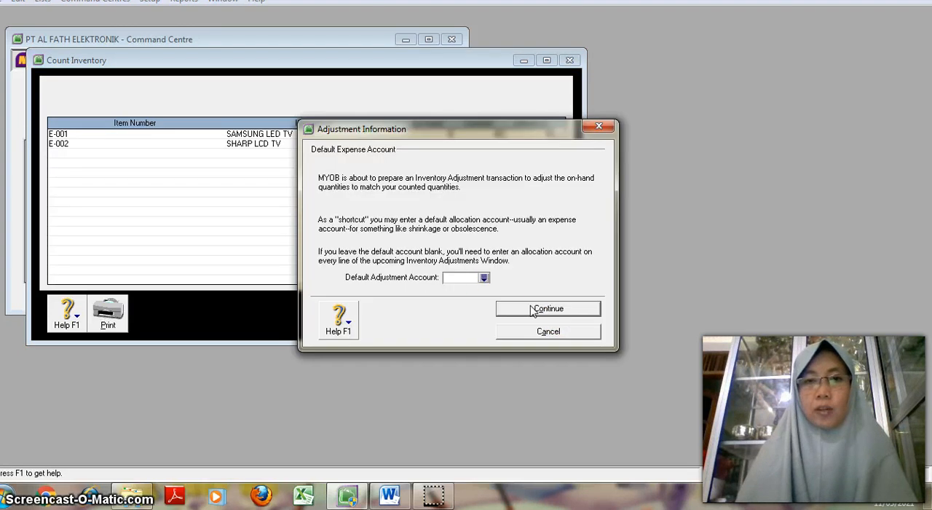
pyautogui.click(484, 277)
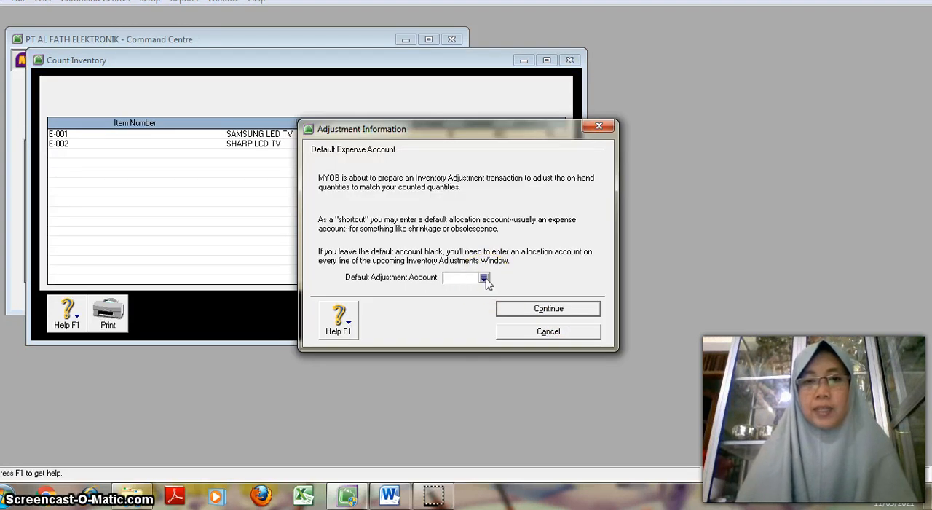
pyautogui.click(485, 279)
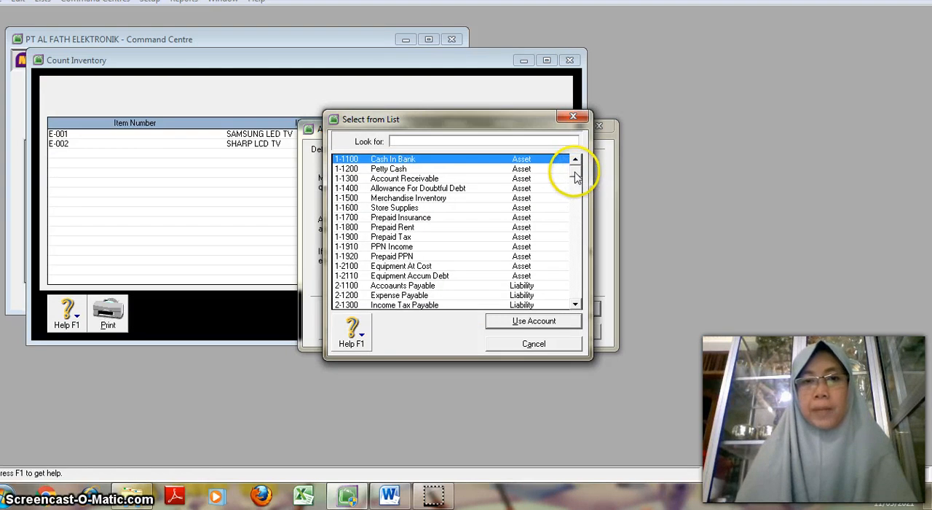
pyautogui.click(447, 202)
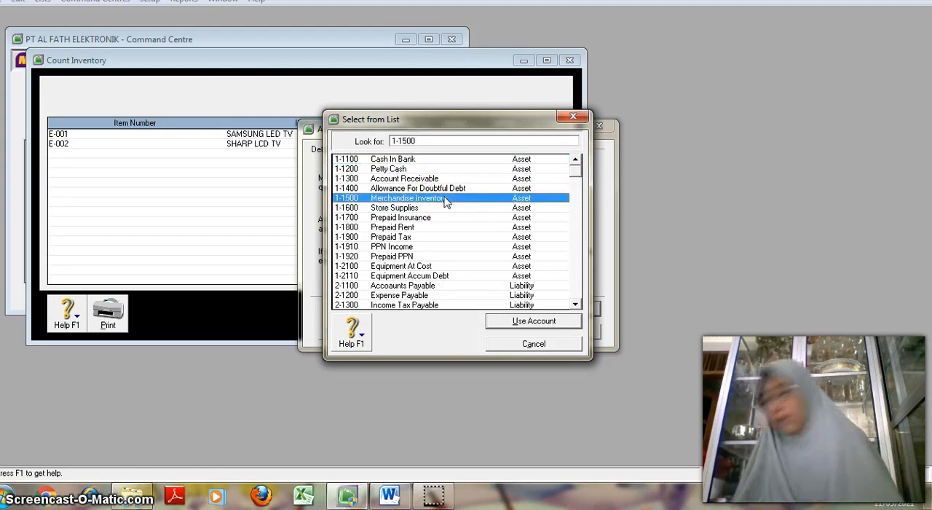
pyautogui.click(557, 323)
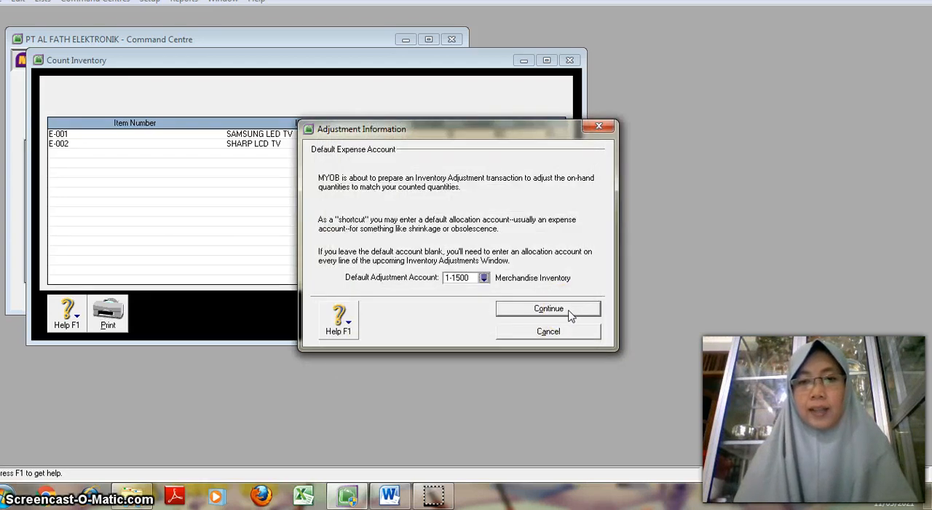
# Step: Continue the adjustment with account balances adjusted to match inventory values, and date the inventory journal 01/12/2012
pyautogui.click(570, 314)
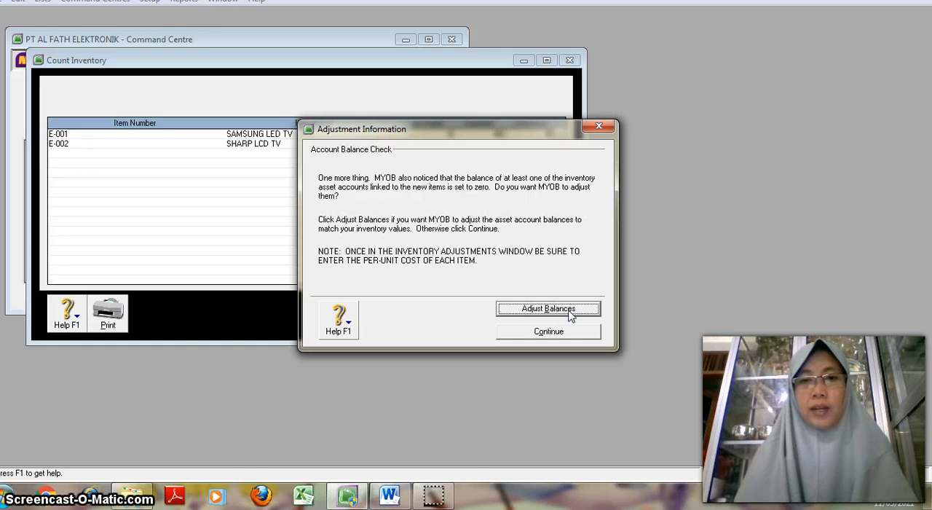
pyautogui.click(570, 310)
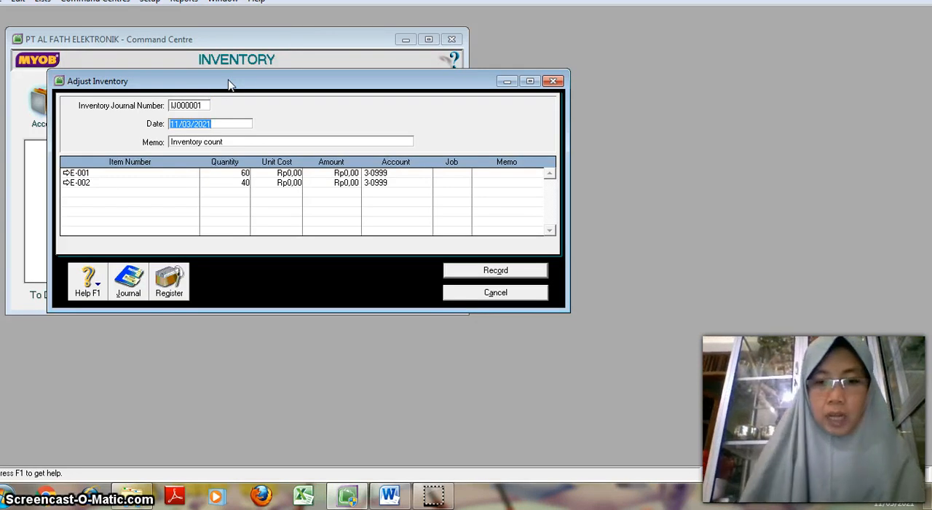
pyautogui.write('01')
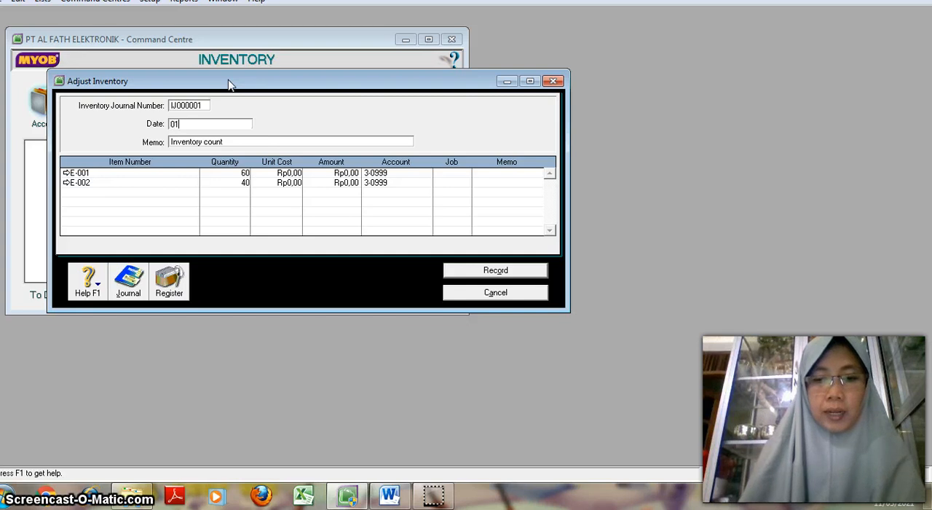
pyautogui.write('/12')
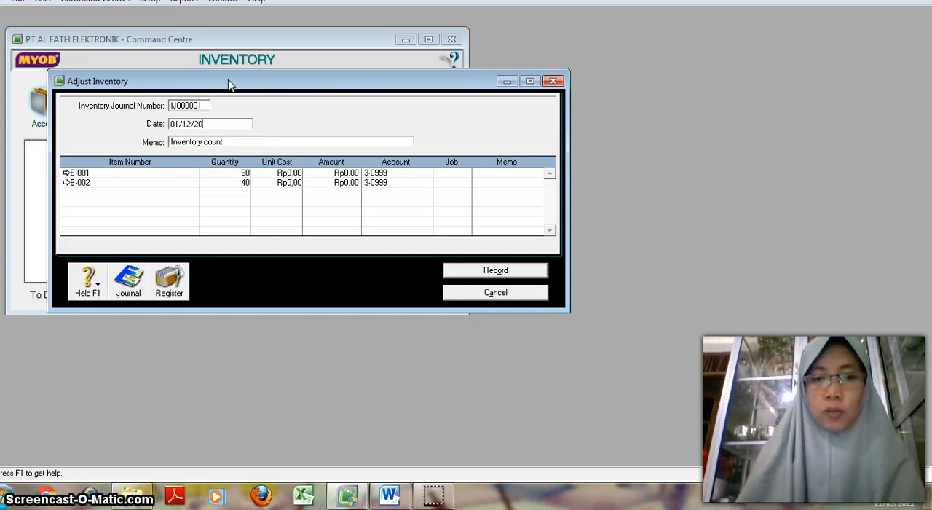
pyautogui.write('/2012')
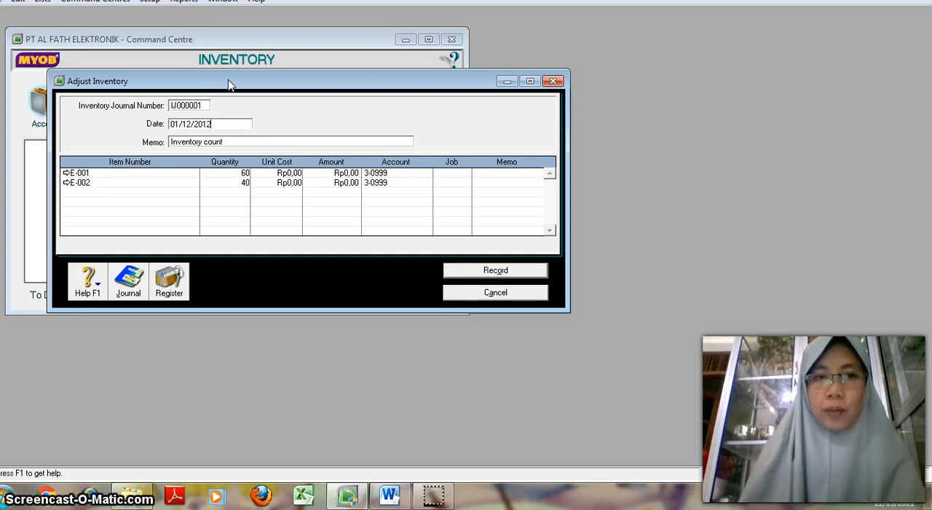
pyautogui.press('Tab')
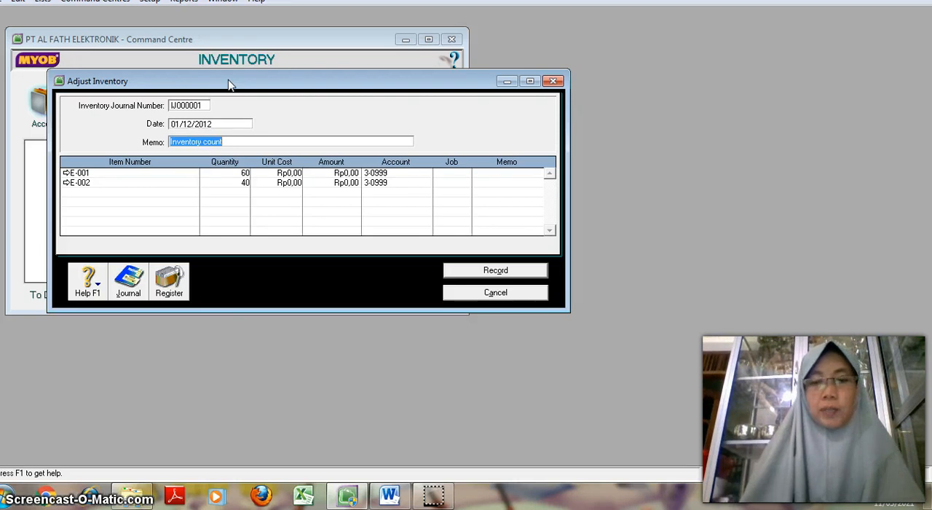
# Step: Set the unit cost of item E-001 to Rp3.000.000 in the inventory adjustment
pyautogui.press('Tab')
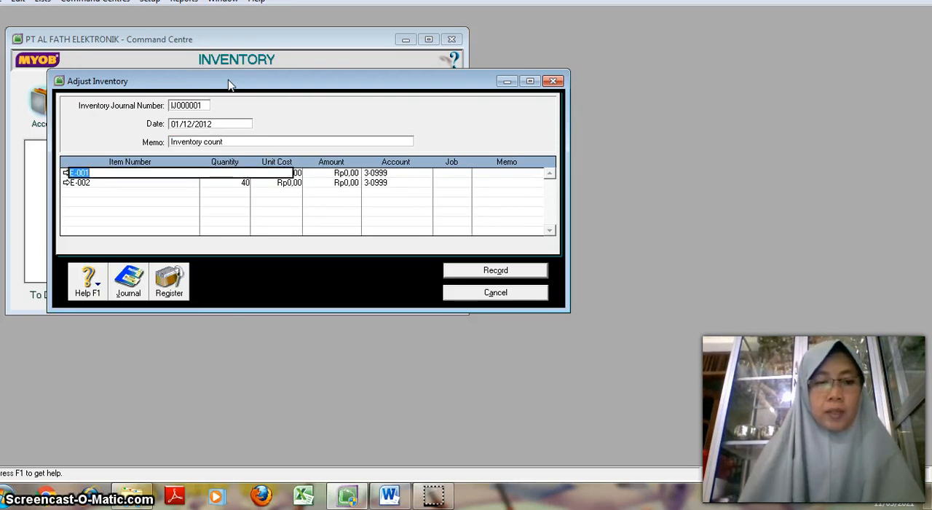
pyautogui.press('Tab')
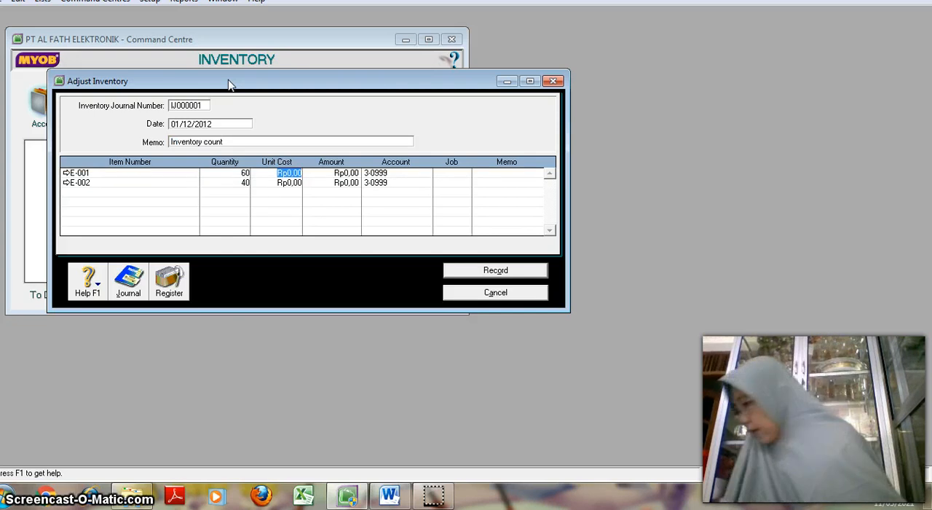
pyautogui.click(196, 83)
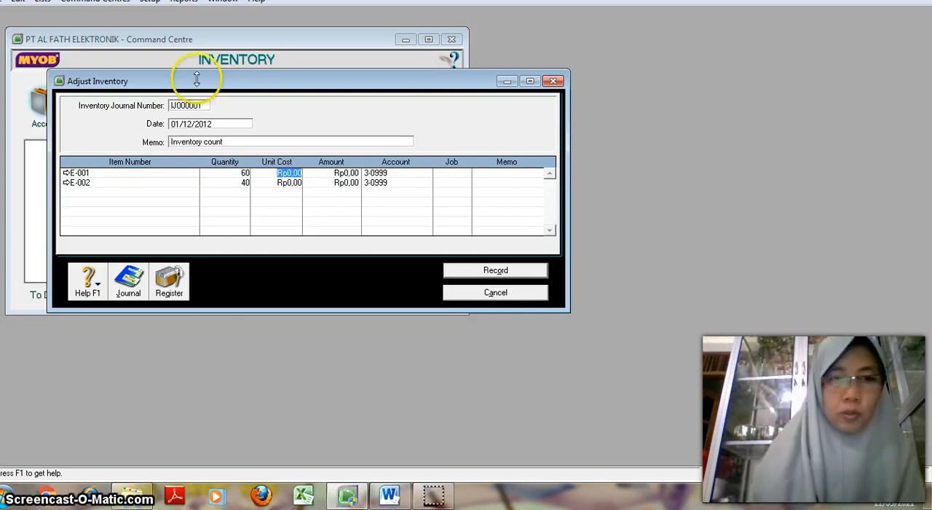
pyautogui.write('3.000.')
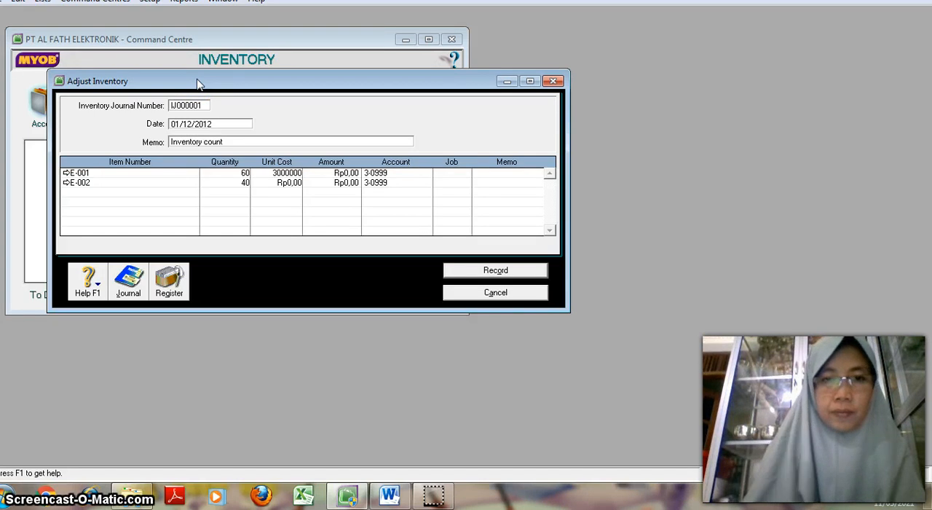
pyautogui.write('000')
pyautogui.press('Tab')
pyautogui.press('Tab')
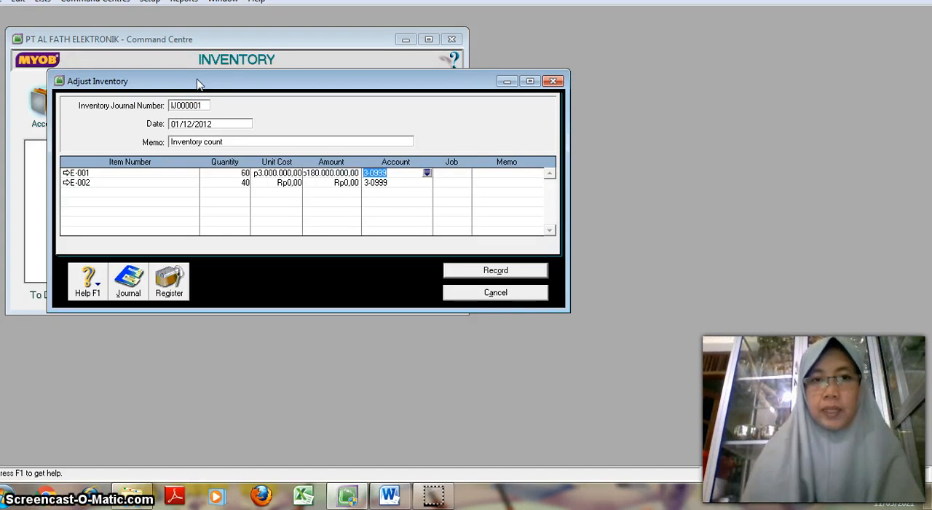
# Step: Change the adjustment account on the E-001 line to 1-1500 Merchandise Inventory
pyautogui.click(427, 172)
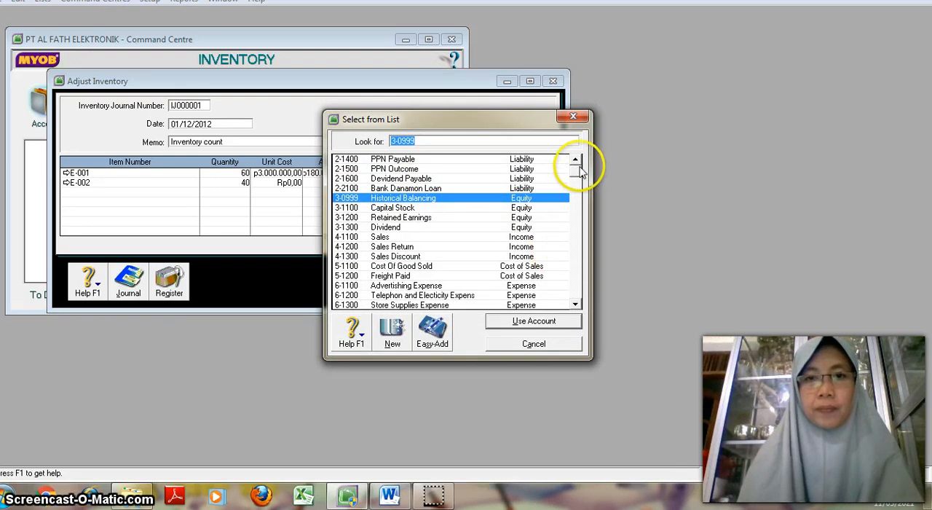
pyautogui.moveTo(581, 171); pyautogui.dragTo(578, 146)
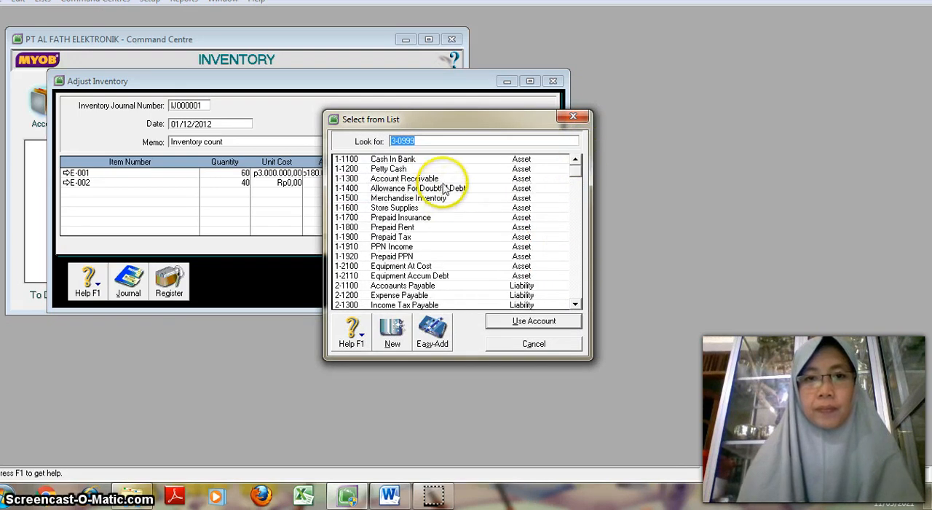
pyautogui.click(409, 198)
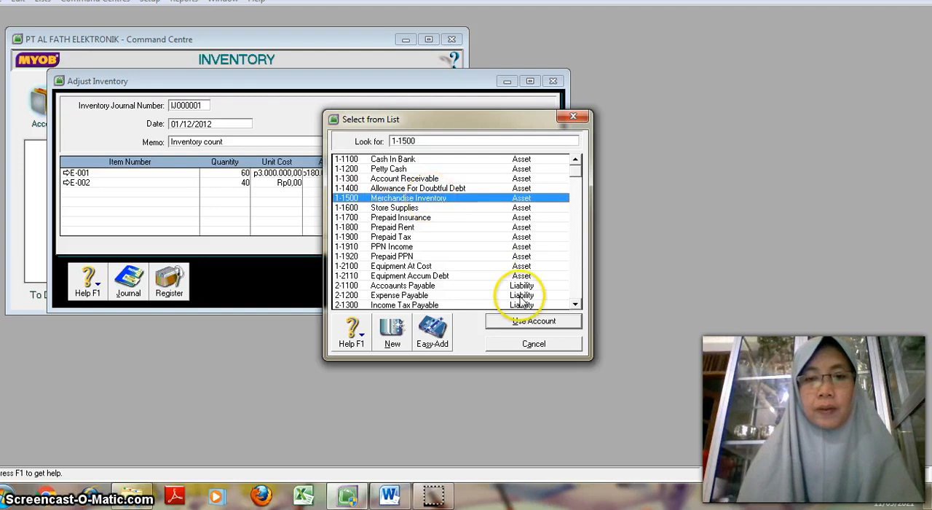
pyautogui.click(533, 321)
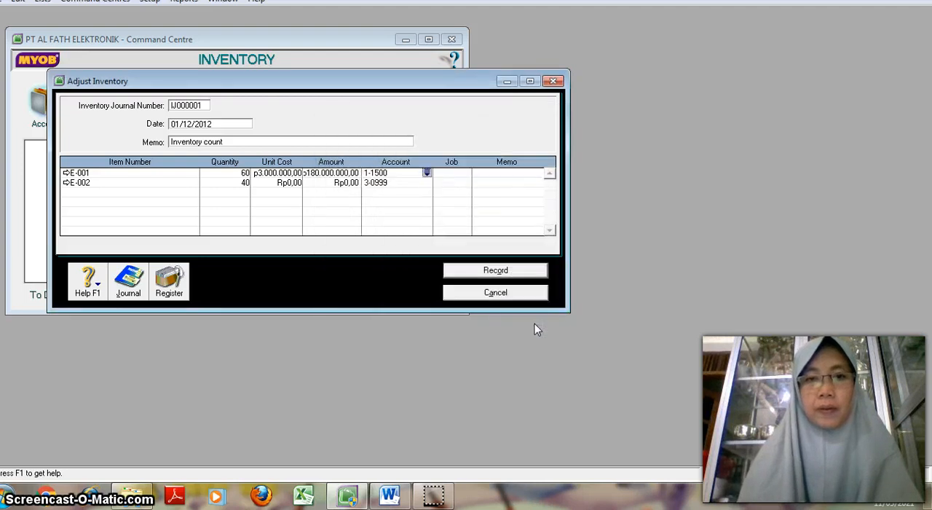
# Step: Set the unit cost of item E-002 to Rp2.500.000 in the inventory adjustment
pyautogui.press('Tab')
pyautogui.press('Tab')
pyautogui.press('Tab')
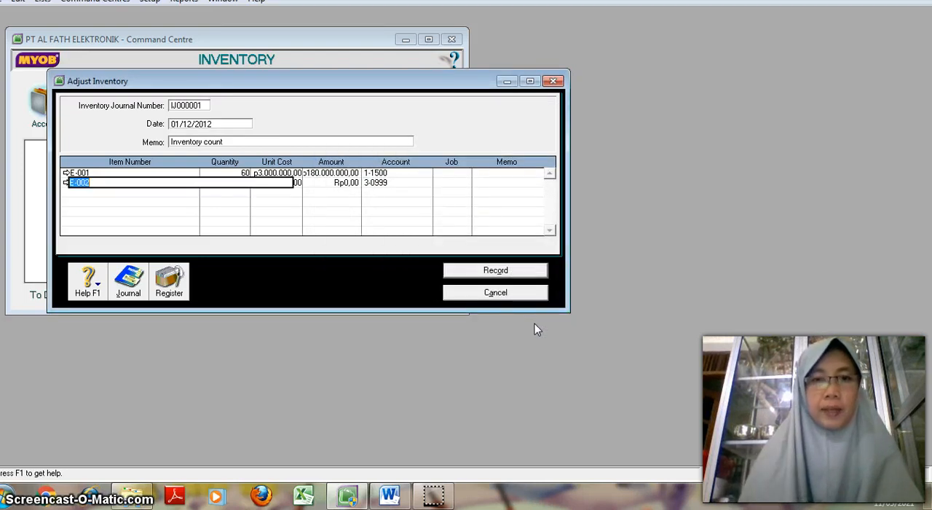
pyautogui.press('Tab')
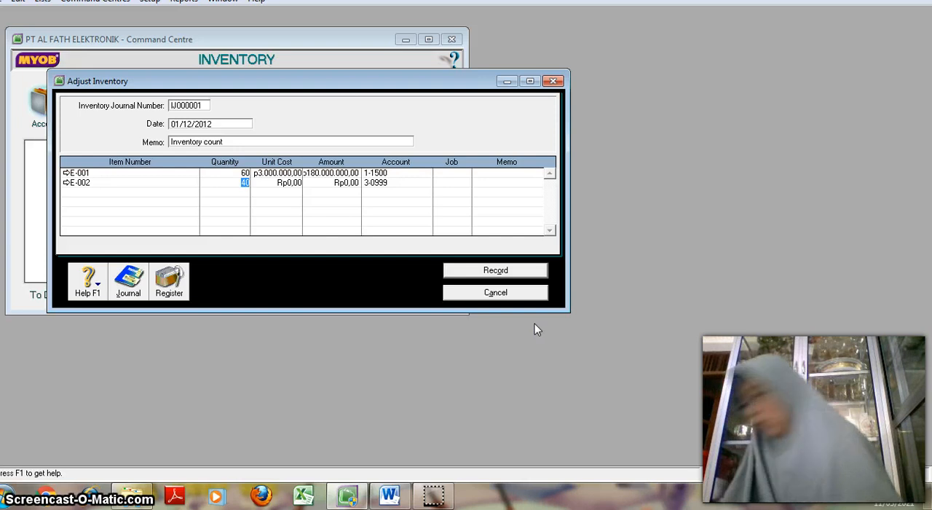
pyautogui.press('Tab')
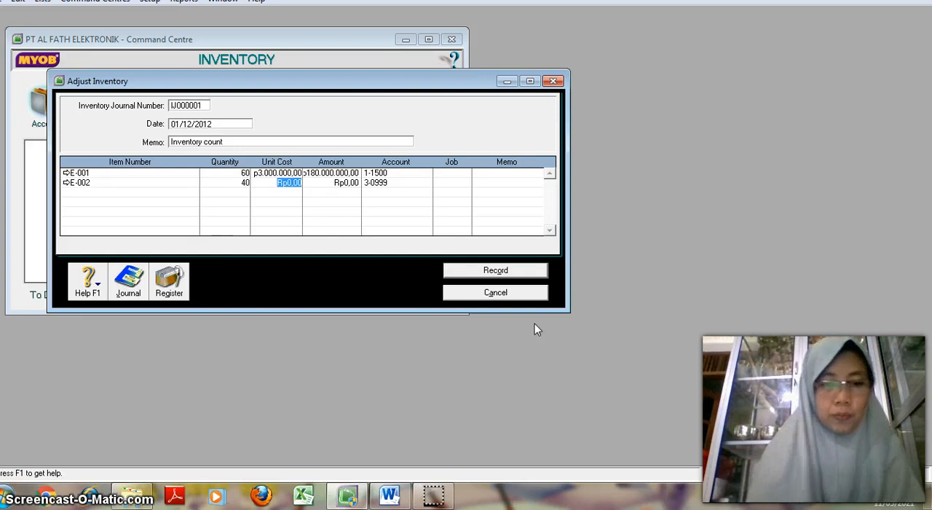
pyautogui.write('2500000')
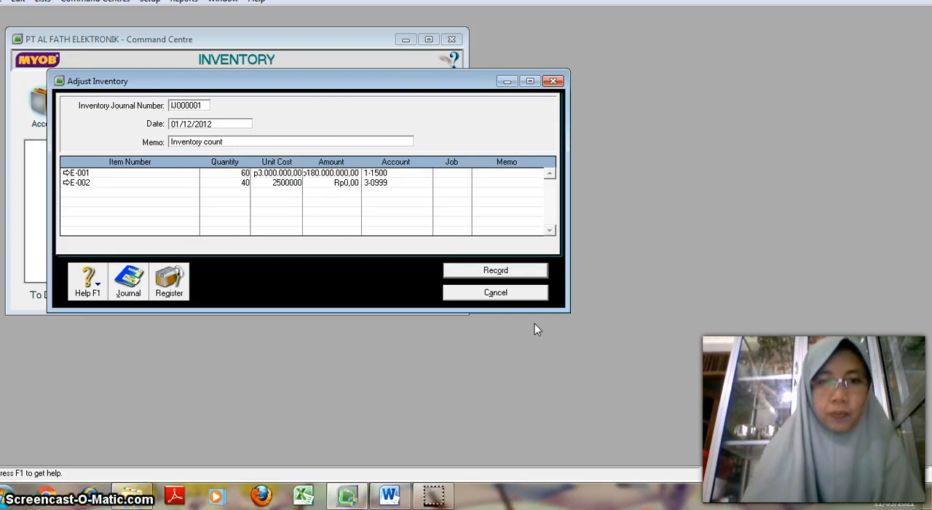
pyautogui.press('Tab')
pyautogui.press('Tab')
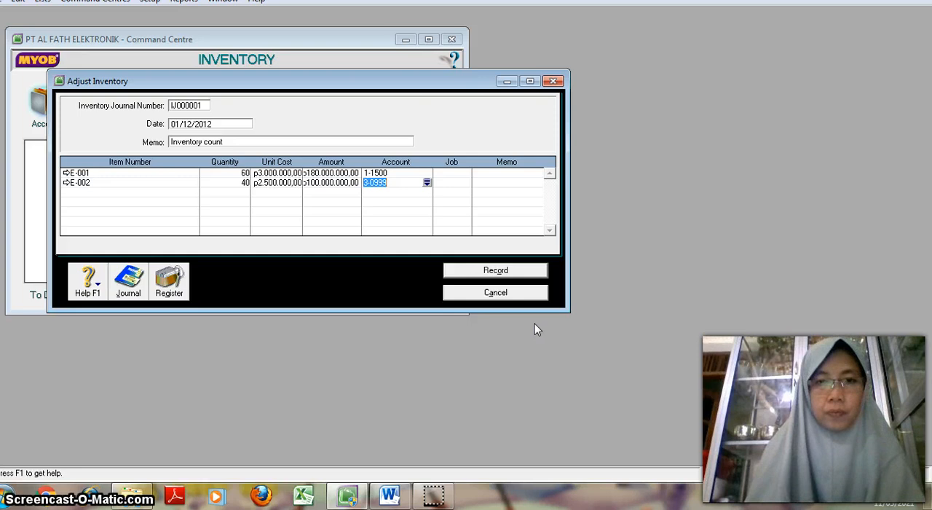
# Step: Change the adjustment account on the E-002 line to 1-1500 Merchandise Inventory
pyautogui.click(427, 183)
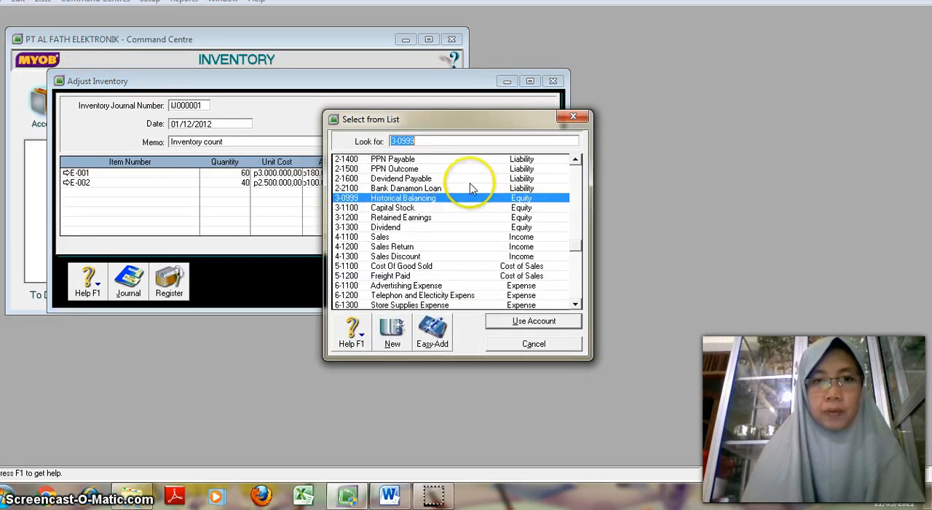
pyautogui.click(575, 160)
pyautogui.click(575, 161)
pyautogui.click(575, 160)
pyautogui.click(575, 160)
pyautogui.click(575, 161)
pyautogui.click(575, 160)
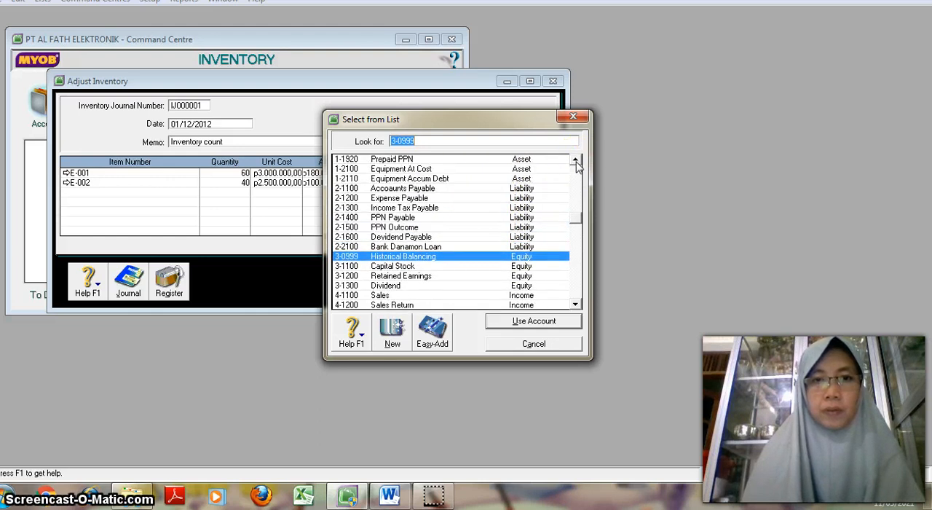
pyautogui.click(575, 160)
pyautogui.click(575, 160)
pyautogui.click(576, 160)
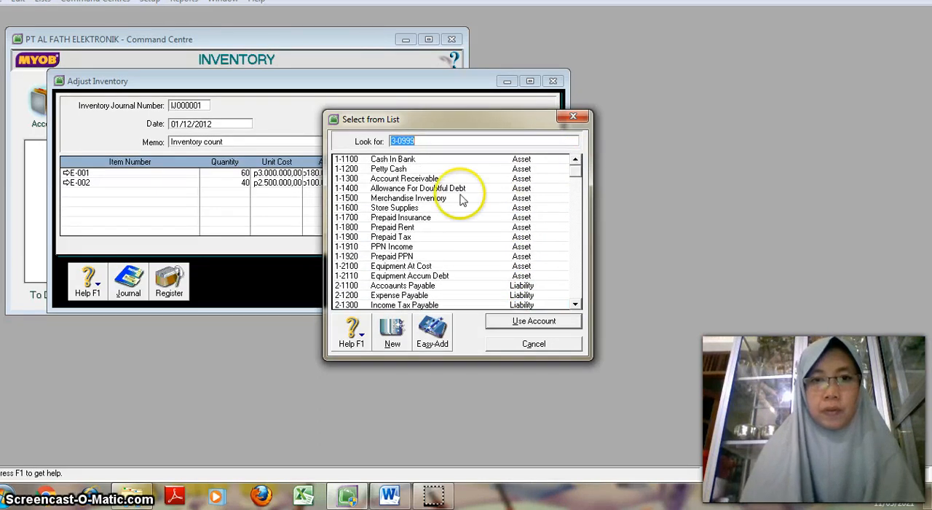
pyautogui.click(409, 198)
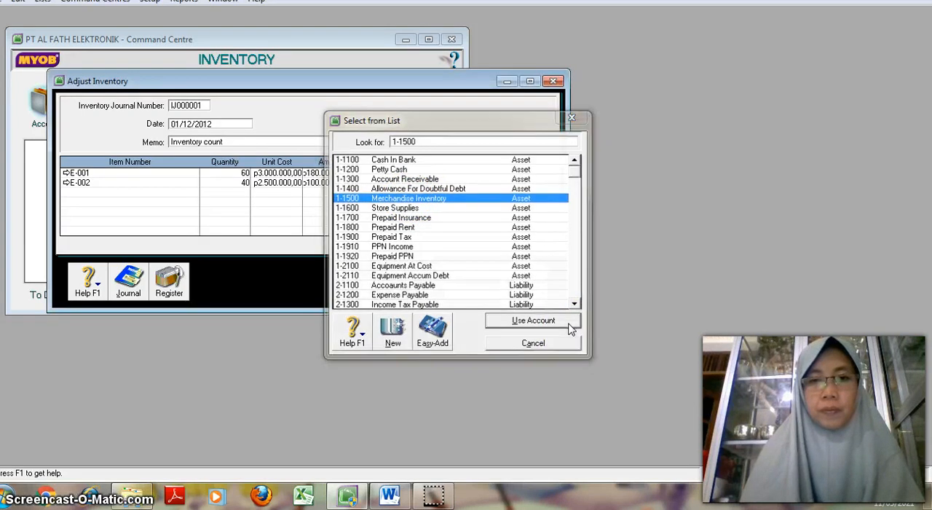
pyautogui.click(569, 326)
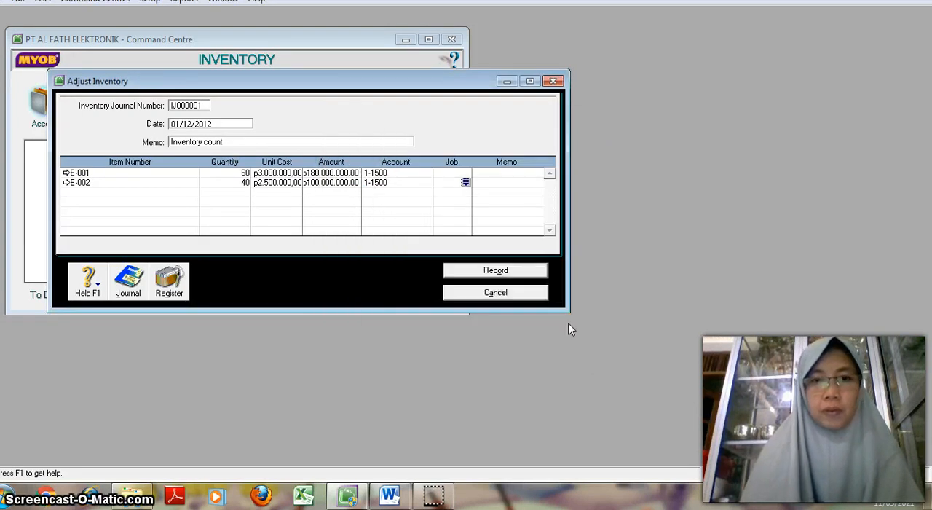
pyautogui.press('Tab')
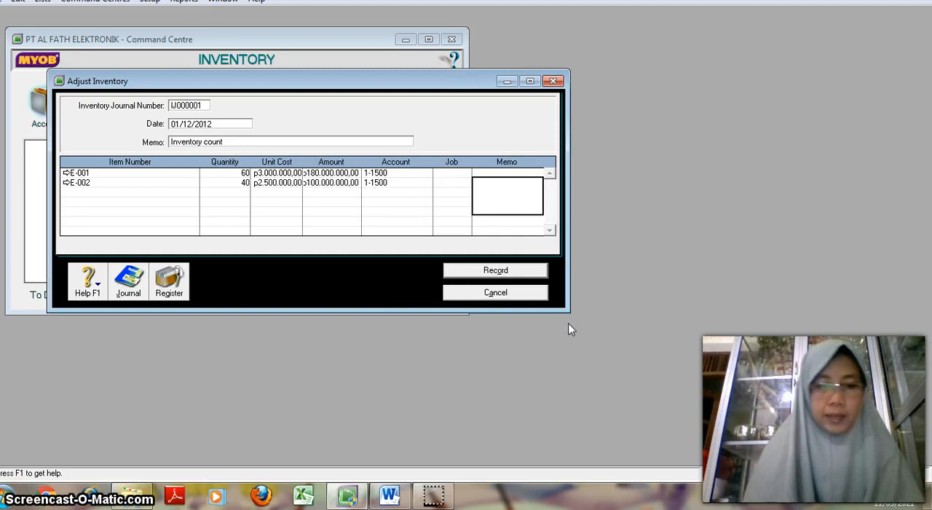
# Step: Check the recap of the inventory adjustment's debit and credit entries, then record the adjustment
pyautogui.hotkey('ctrl', 'r')
pyautogui.click(788, 358)
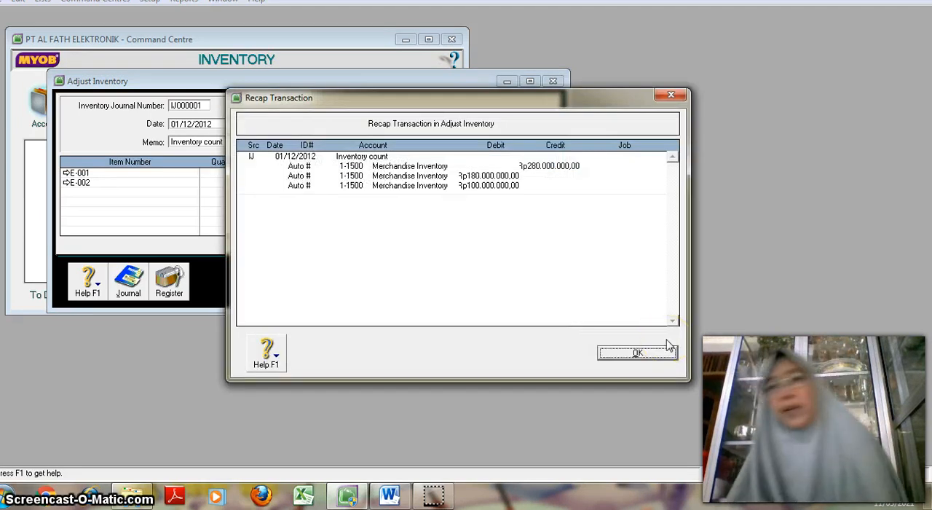
pyautogui.click(635, 355)
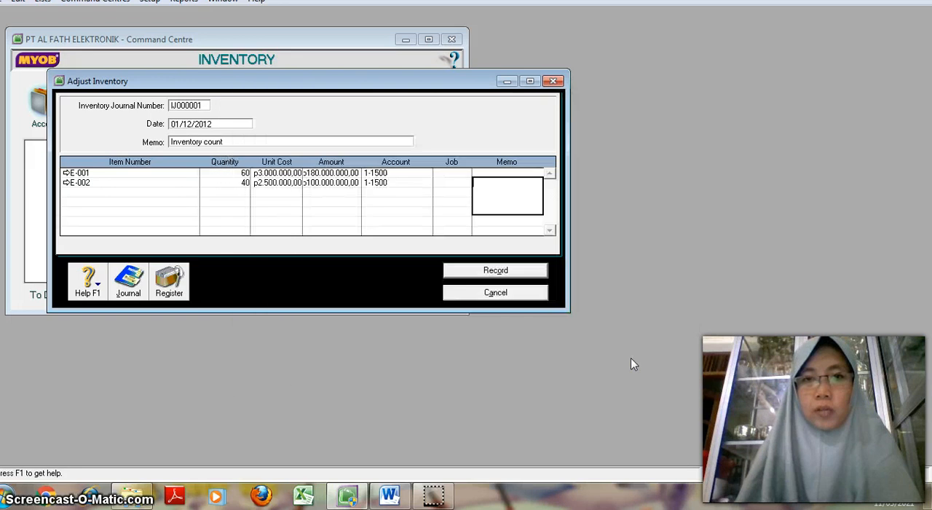
pyautogui.click(494, 271)
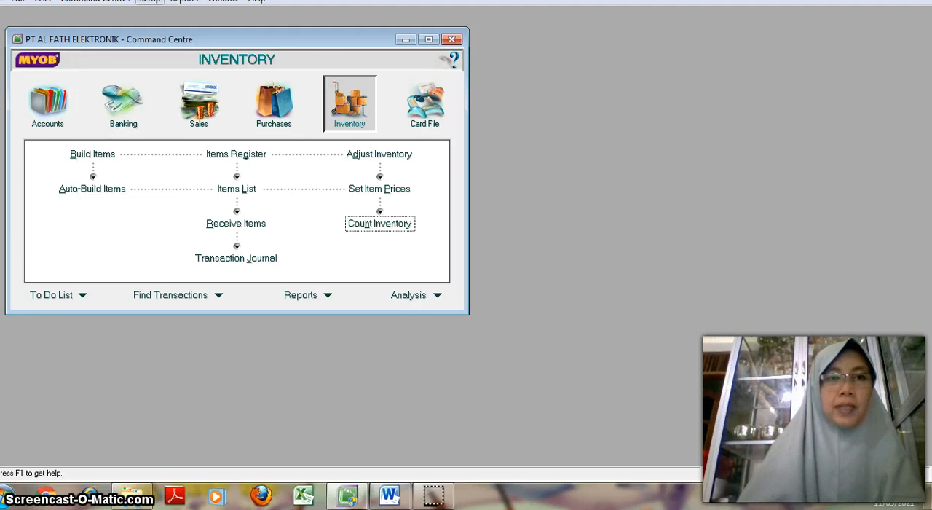
# Step: Open the account opening balances setup and maximize its window
pyautogui.click(150, 2)
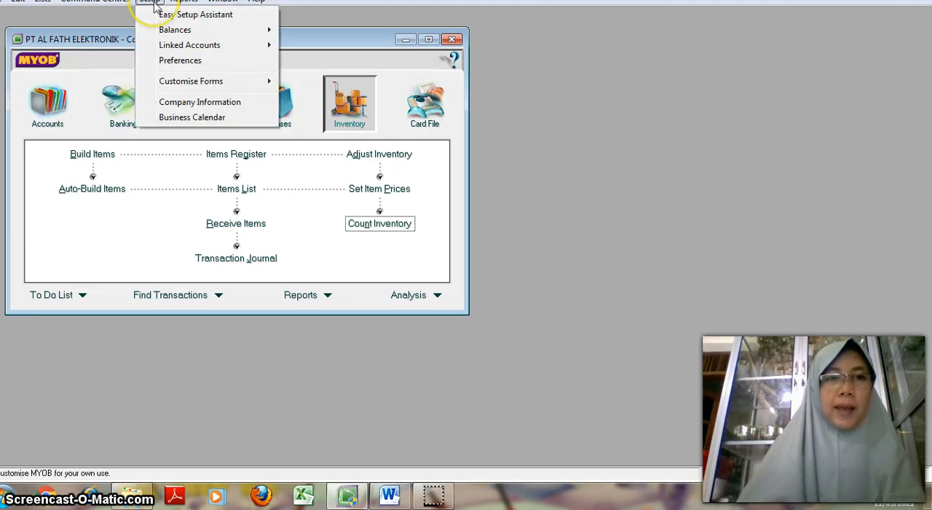
pyautogui.moveTo(175, 30)
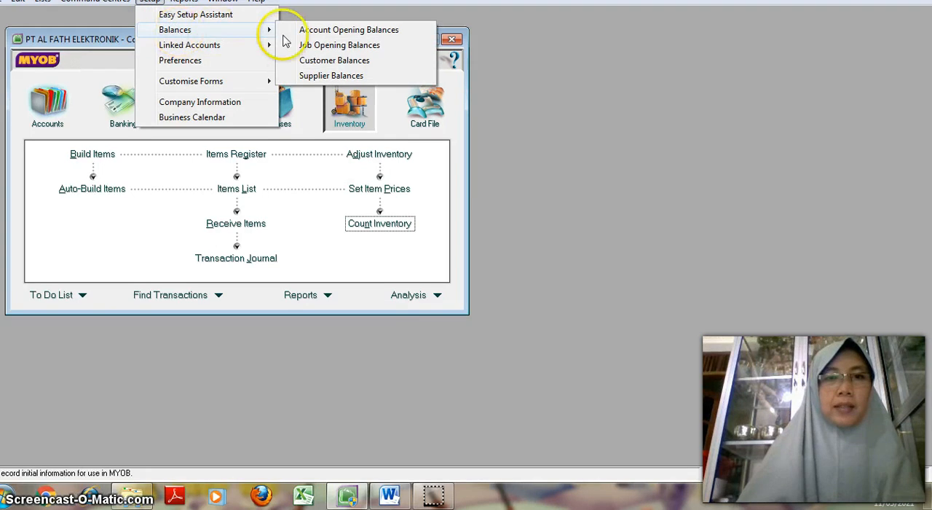
pyautogui.click(308, 30)
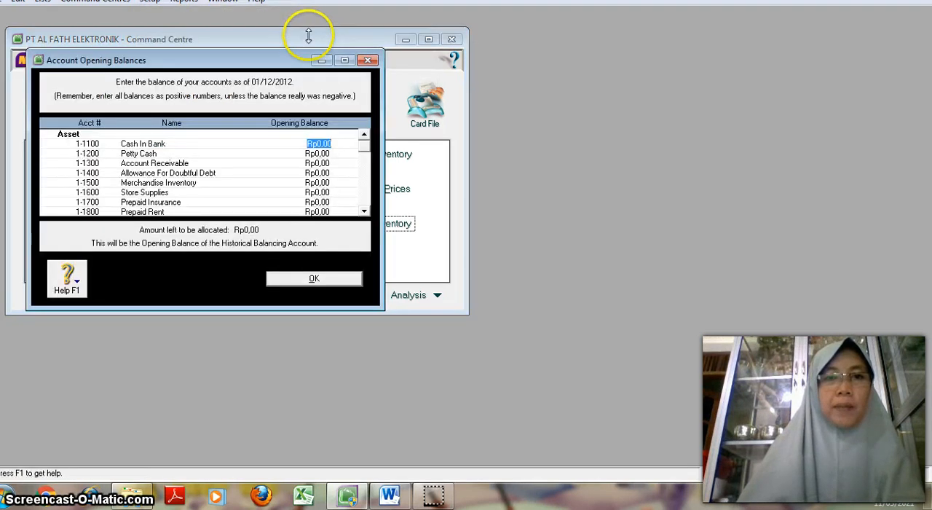
pyautogui.click(344, 60)
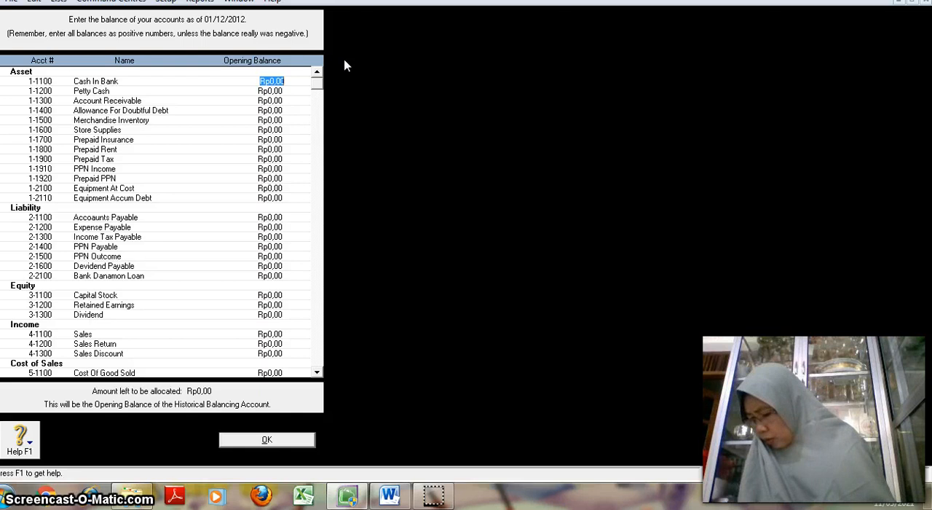
# Step: Enter opening balances of Rp280.355.000 for Cash In Bank and Rp10.000.000 for Petty Cash
pyautogui.write('280')
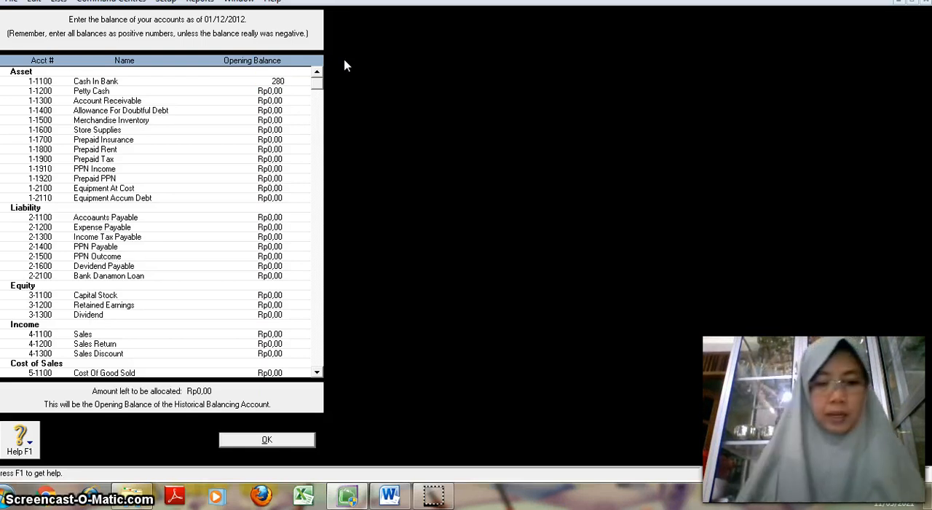
pyautogui.write('.355.00')
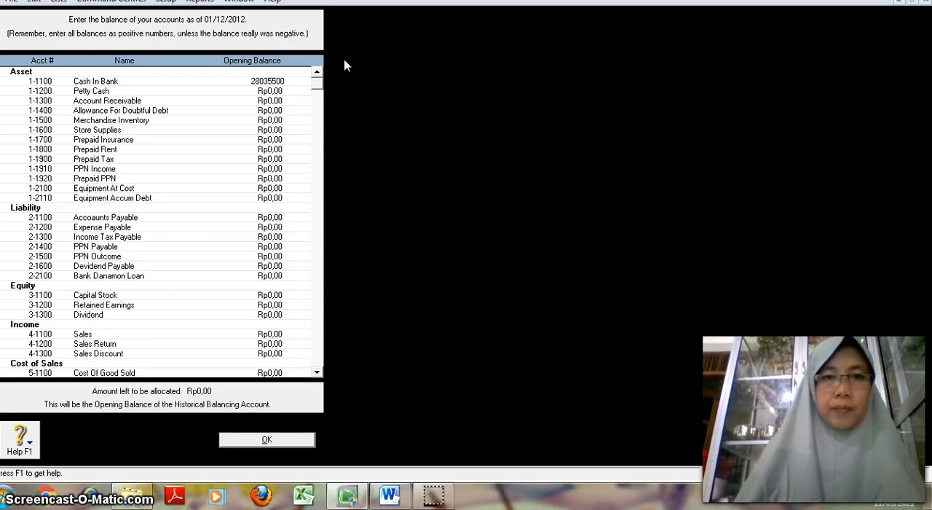
pyautogui.write('0')
pyautogui.press('Tab')
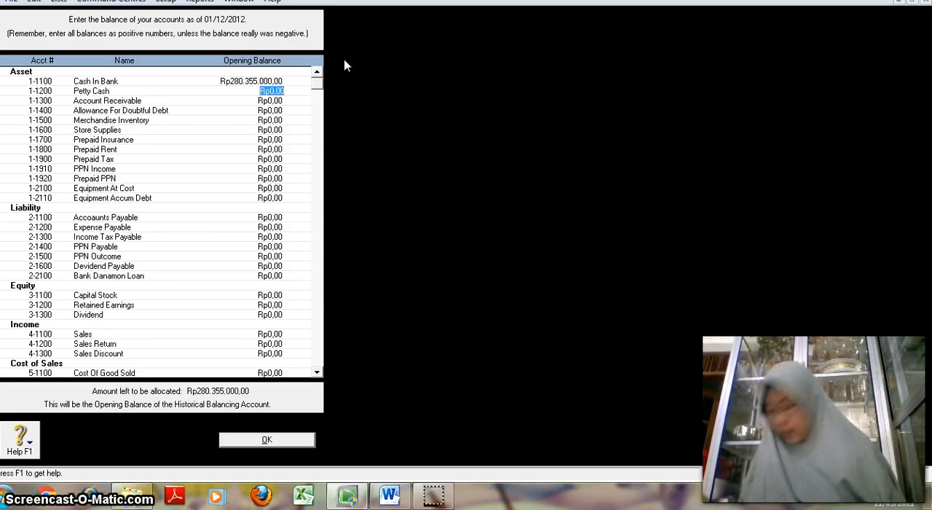
pyautogui.write('10.000.')
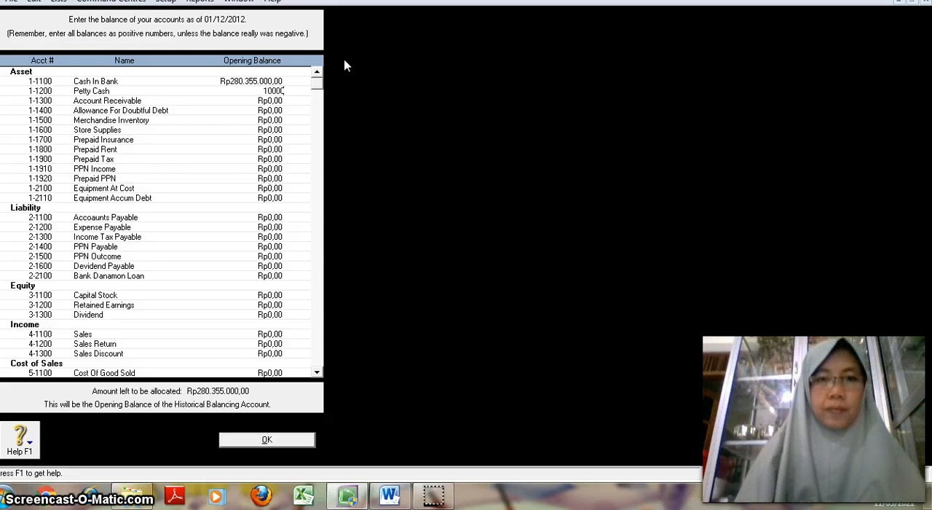
pyautogui.write('000')
pyautogui.press('Tab')
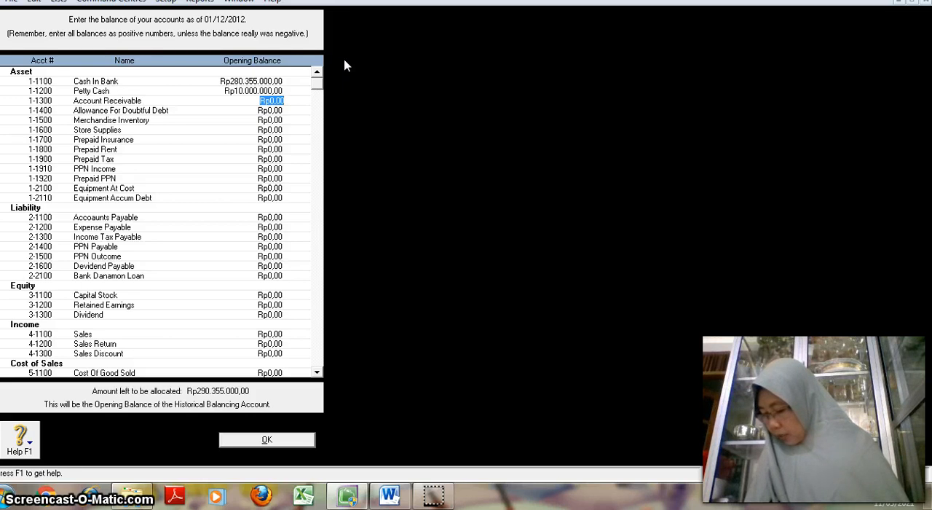
# Step: Enter opening balances of Rp356.400.000 for Account Receivable and -Rp17.820.000 for Allowance For Doubtful Debt
pyautogui.write('350')
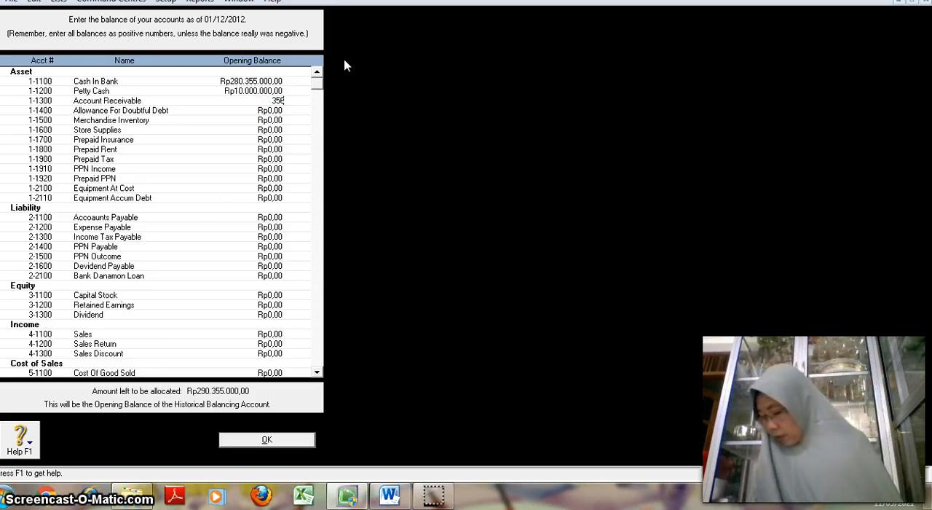
pyautogui.write('400000')
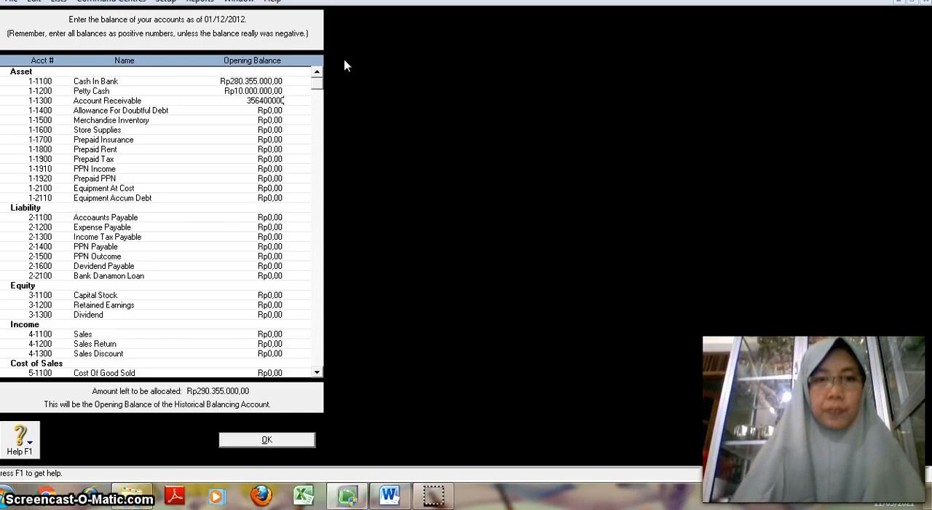
pyautogui.press('Tab')
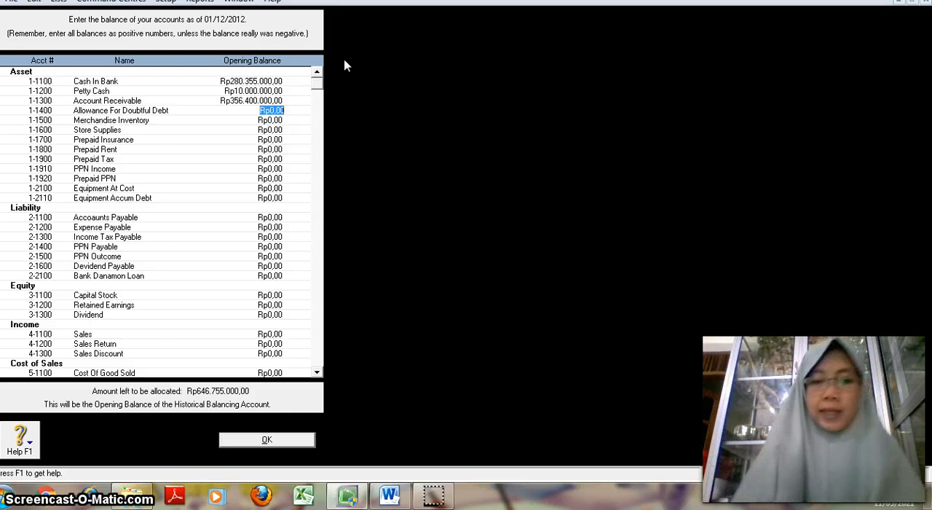
pyautogui.press('BackSpace')
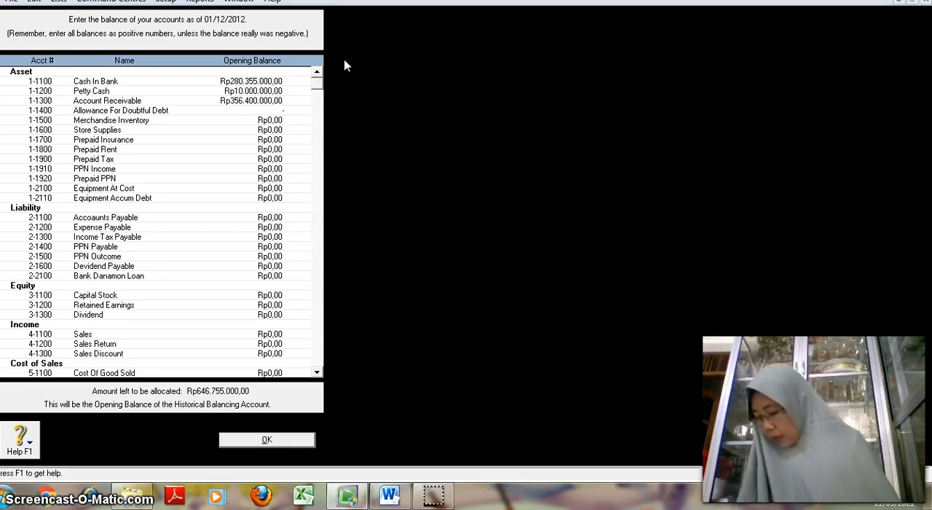
pyautogui.write('-1')
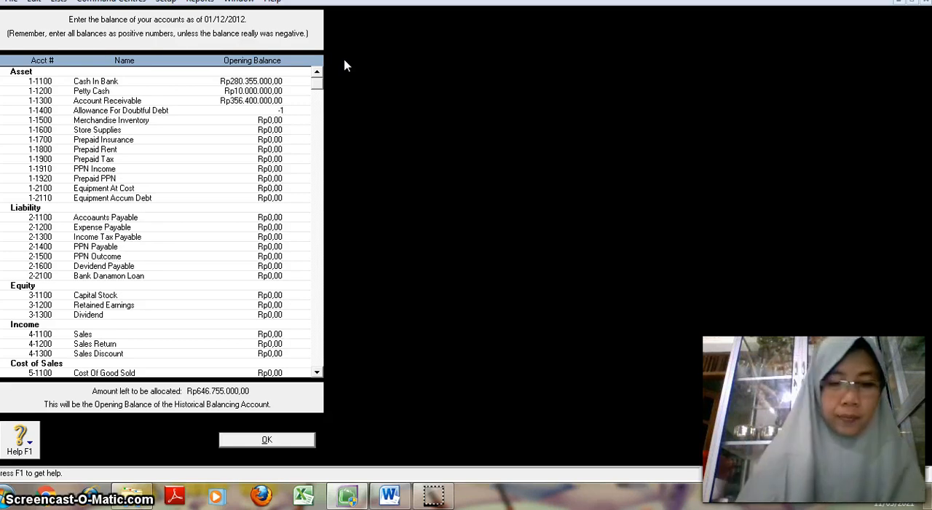
pyautogui.write('78')
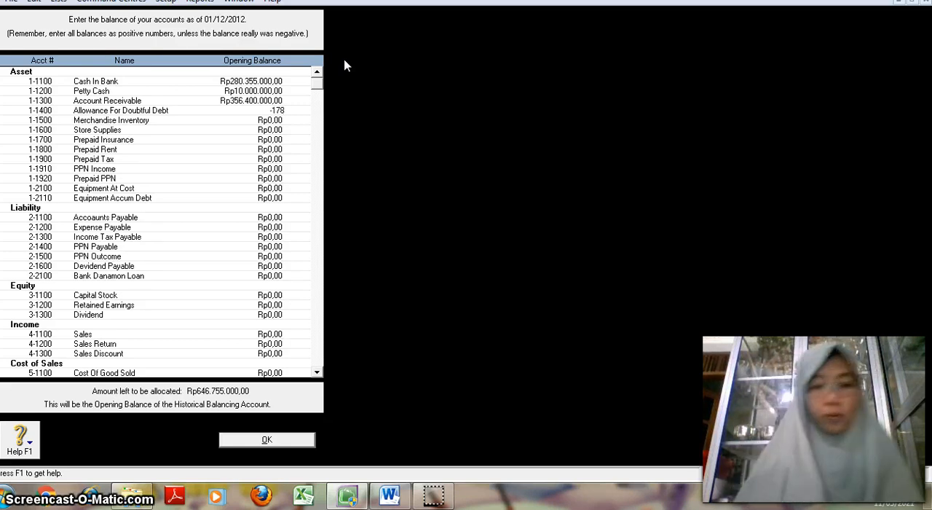
pyautogui.write('20000')
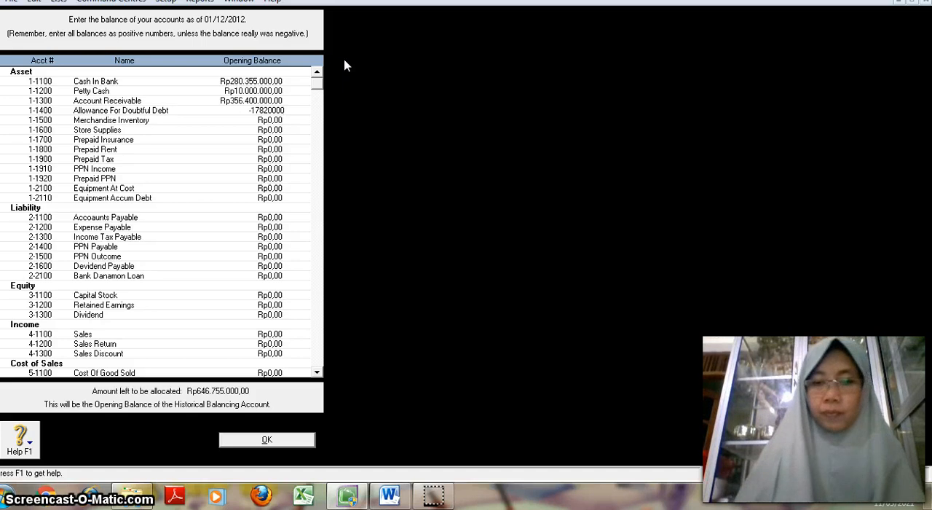
pyautogui.press('Tab')
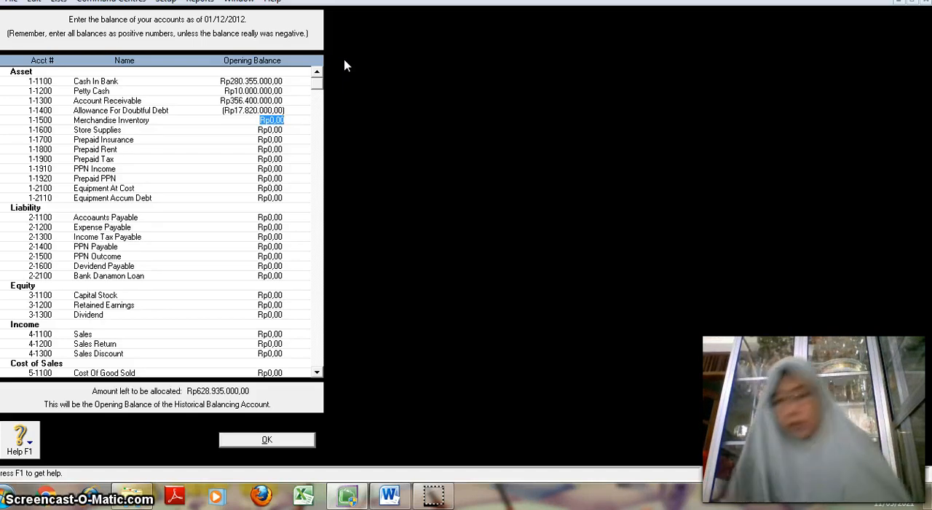
# Step: Enter opening balances of Rp280.000 for Merchandise Inventory and Rp5.200.000 for Store Supplies
pyautogui.write('4')
pyautogui.write('80000')
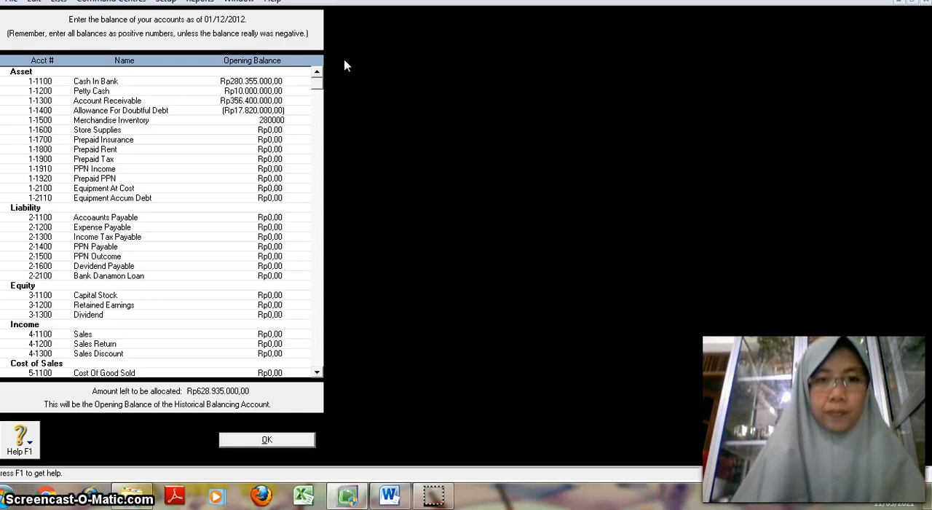
pyautogui.press('Tab')
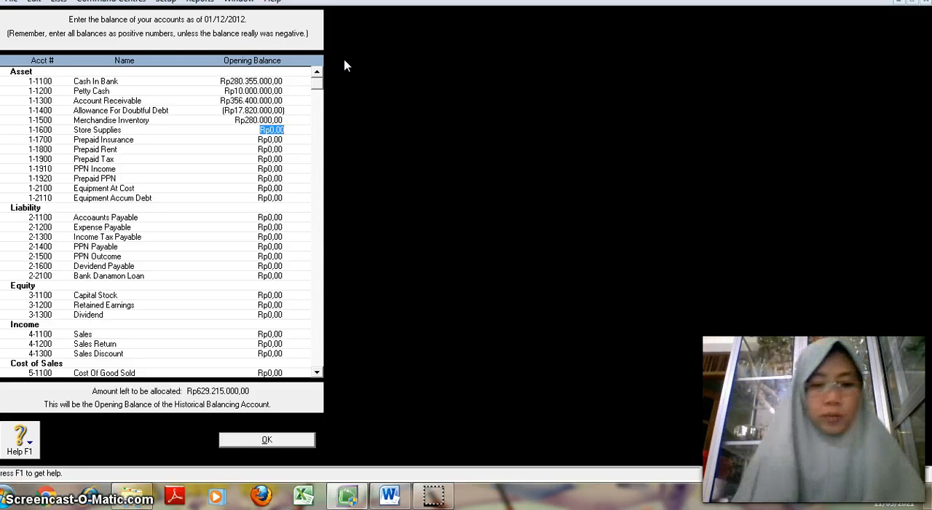
pyautogui.write('5.2')
pyautogui.write('00.000')
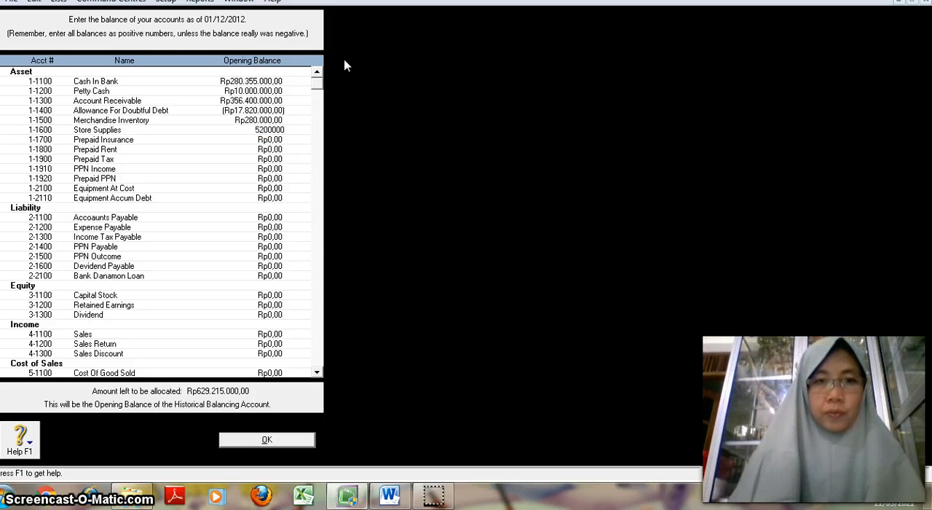
pyautogui.press('Tab')
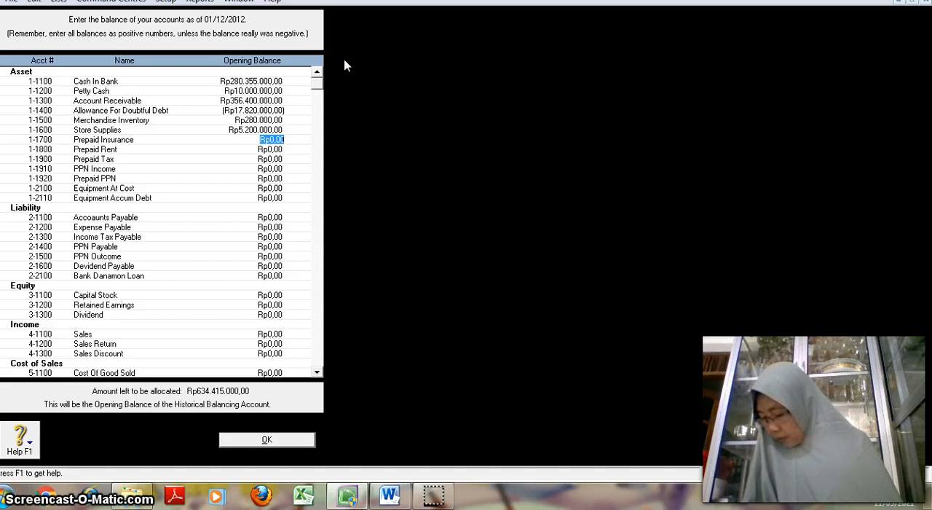
# Step: Enter opening balances of Rp9.000.000 for Prepaid Insurance and Rp15.000.000 for Prepaid Rent
pyautogui.write('9000000')
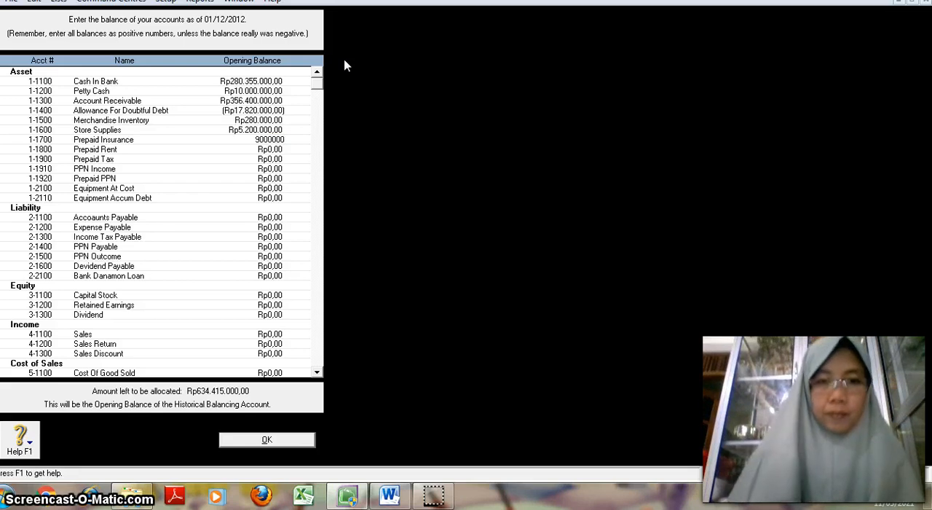
pyautogui.press('Tab')
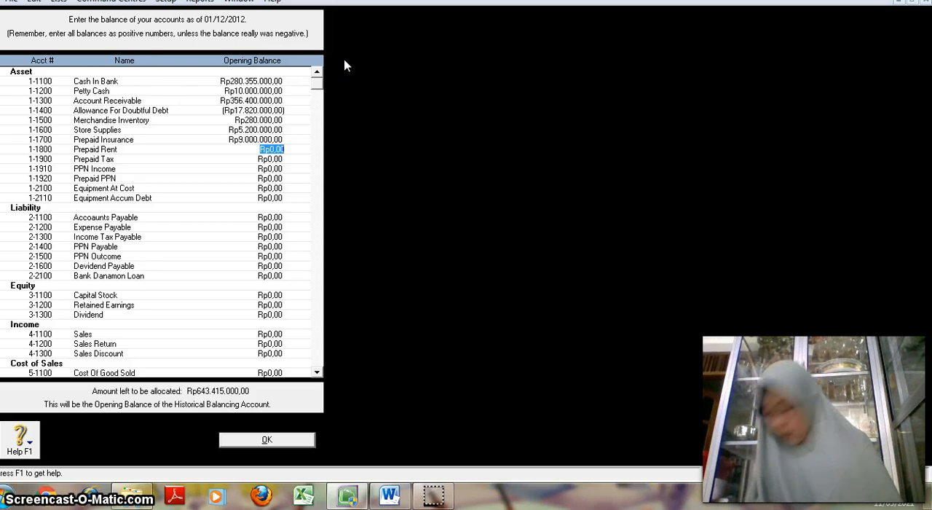
pyautogui.write('15.000.')
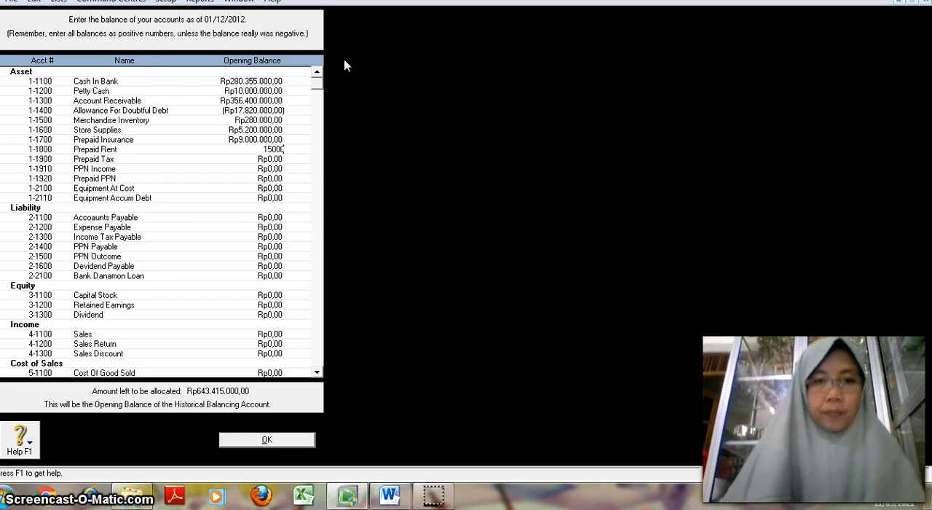
pyautogui.write('000')
pyautogui.press('Tab')
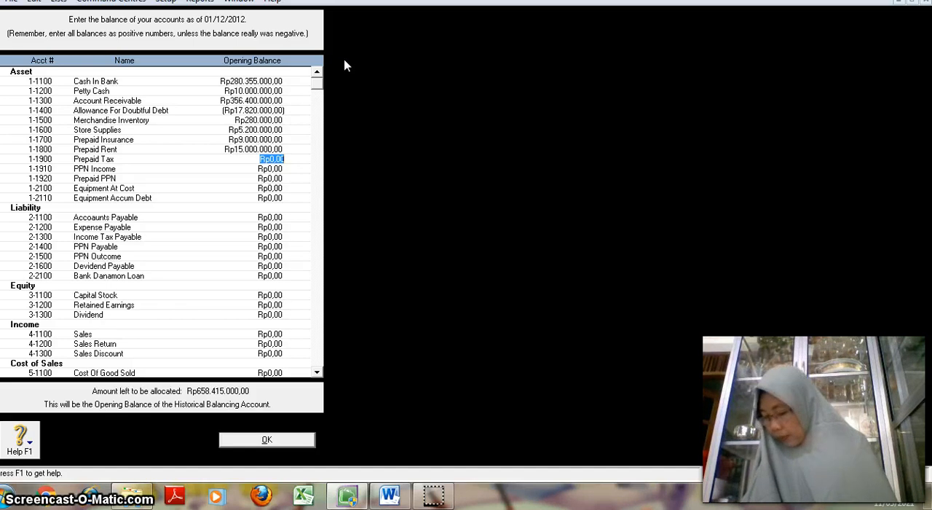
# Step: Enter an opening balance of Rp16.500.000 for Prepaid Tax and skip PPN Income
pyautogui.write('16.5')
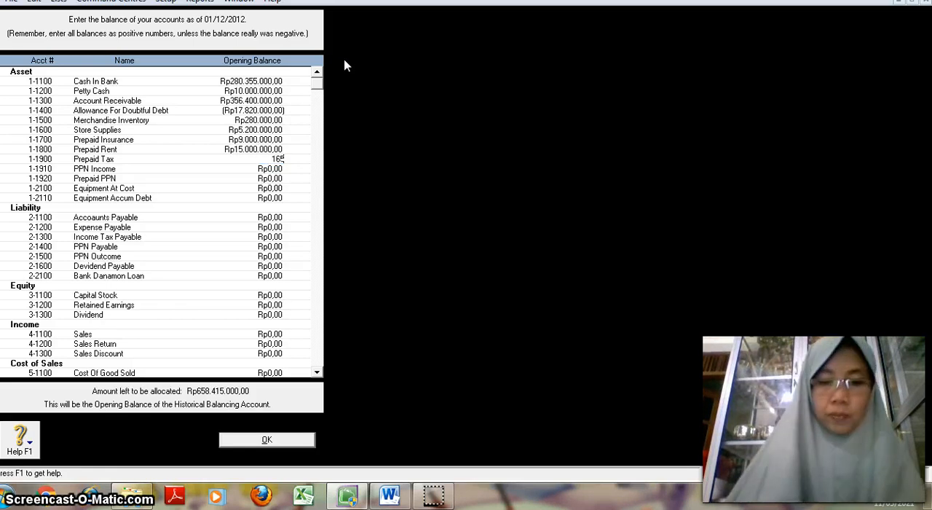
pyautogui.write('00.000')
pyautogui.press('Tab')
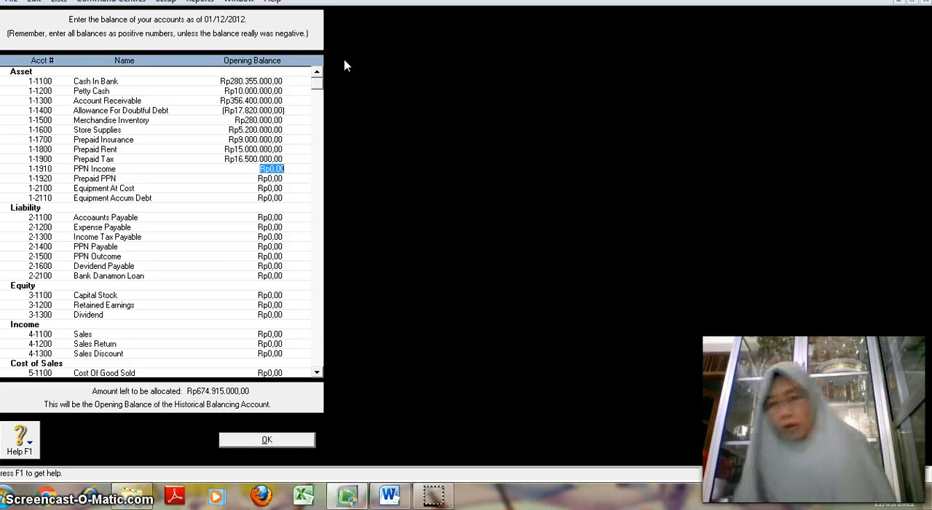
pyautogui.press('Tab')
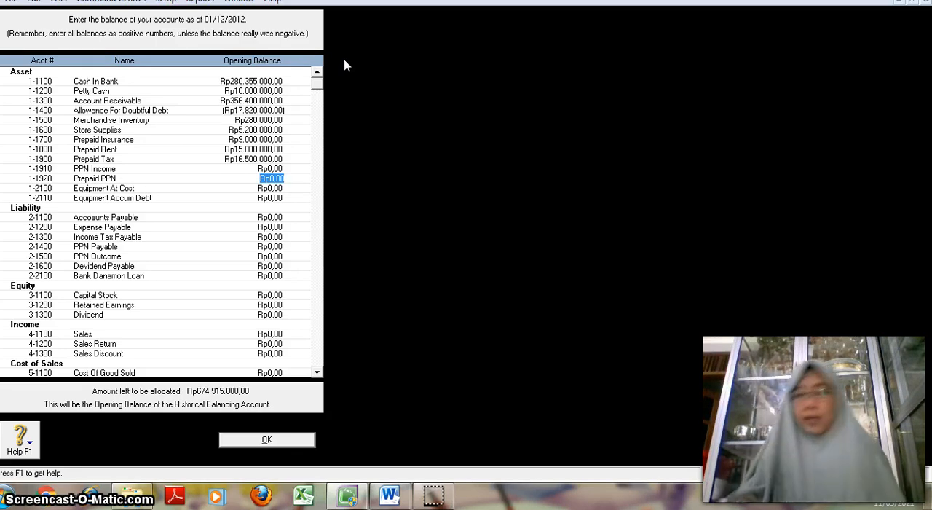
pyautogui.write('6')
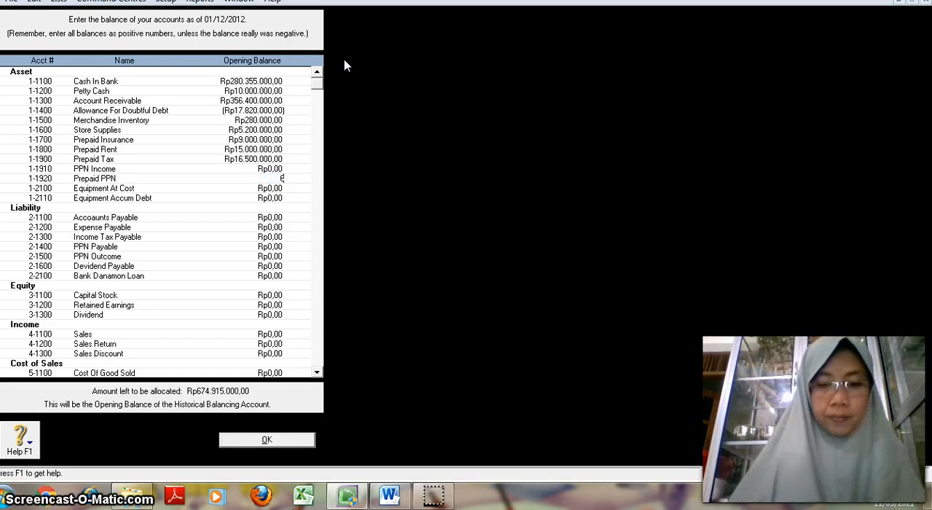
pyautogui.write('5')
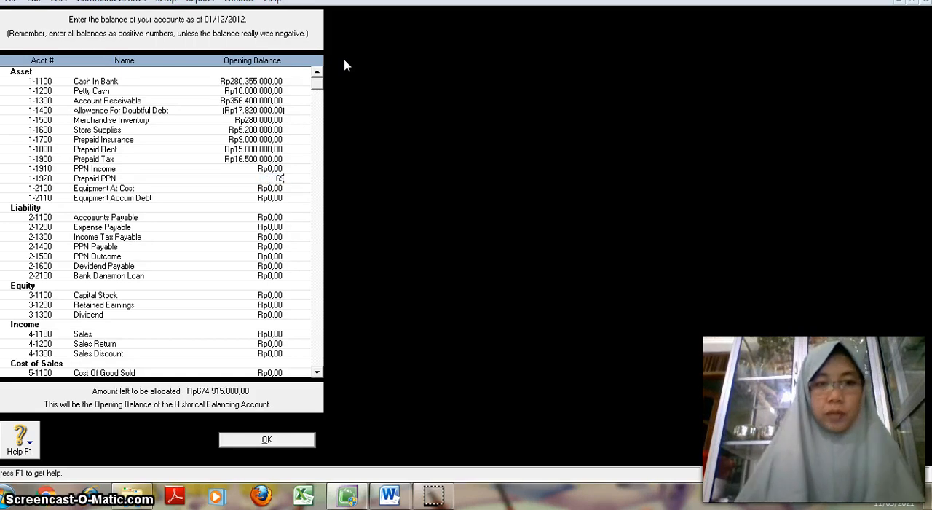
pyautogui.press('BackSpace')
pyautogui.press('BackSpace')
# Step: Skip Prepaid PPN and enter an opening balance of Rp69.600.000 for Equipment At Cost
pyautogui.press('Tab')
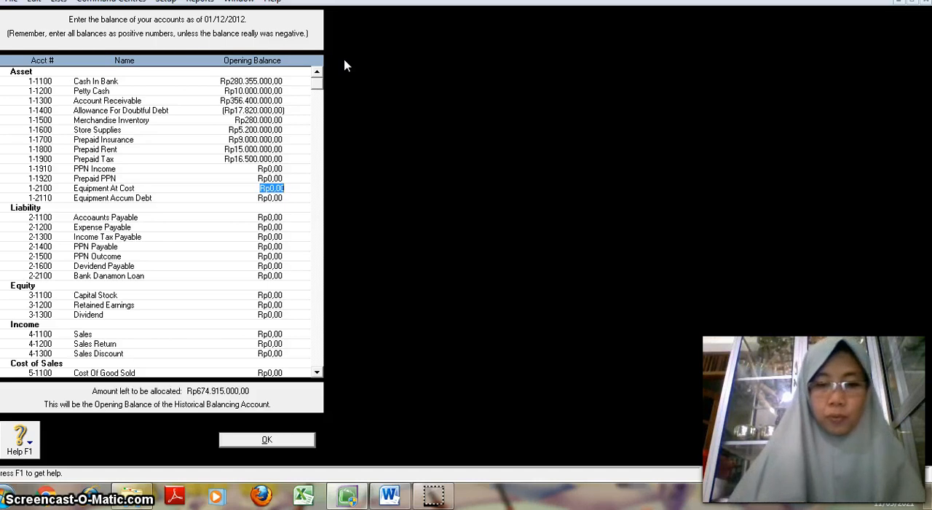
pyautogui.write('65')
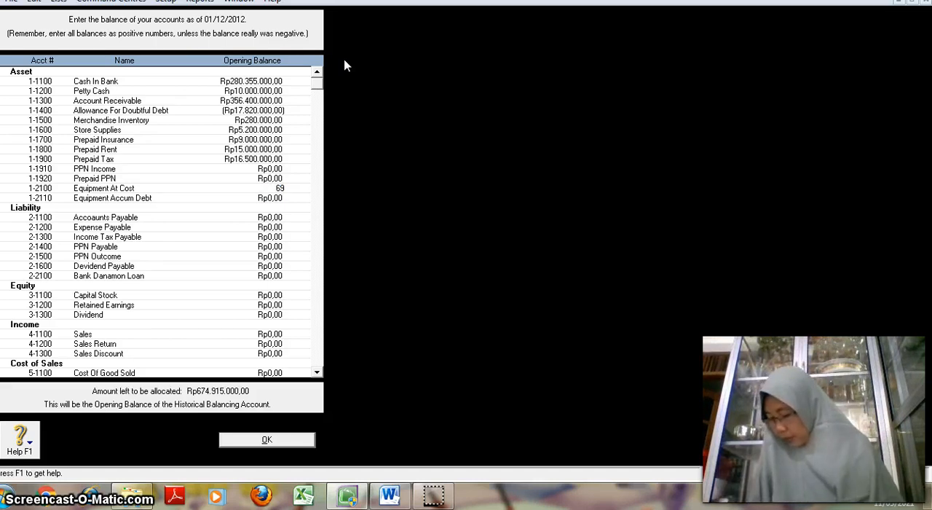
pyautogui.write('60')
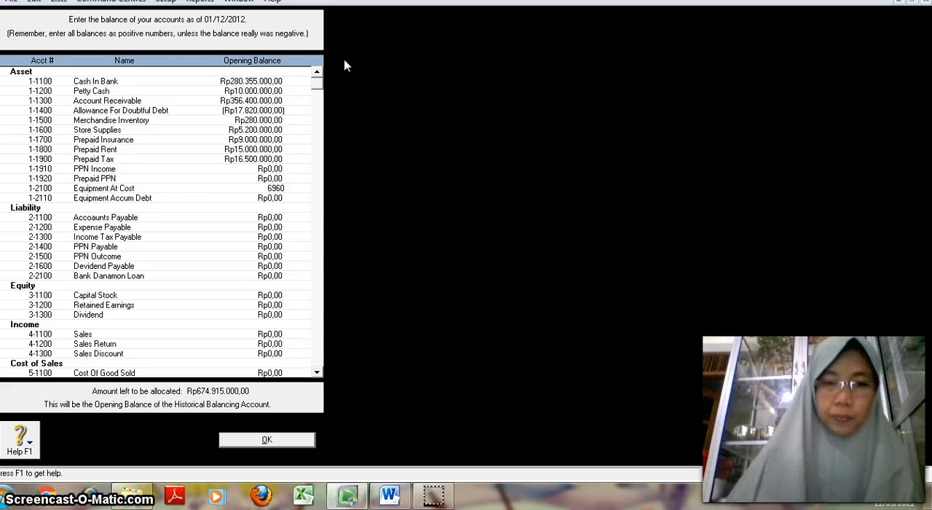
pyautogui.write('0000')
pyautogui.press('Tab')
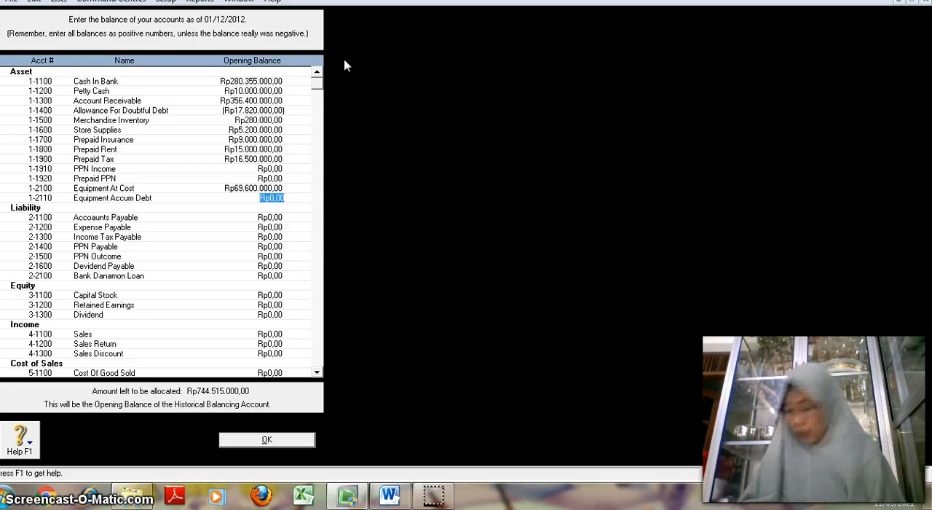
# Step: Enter a negative opening balance of -Rp41.900.000 for Equipment Accum Debt
pyautogui.press('BackSpace')
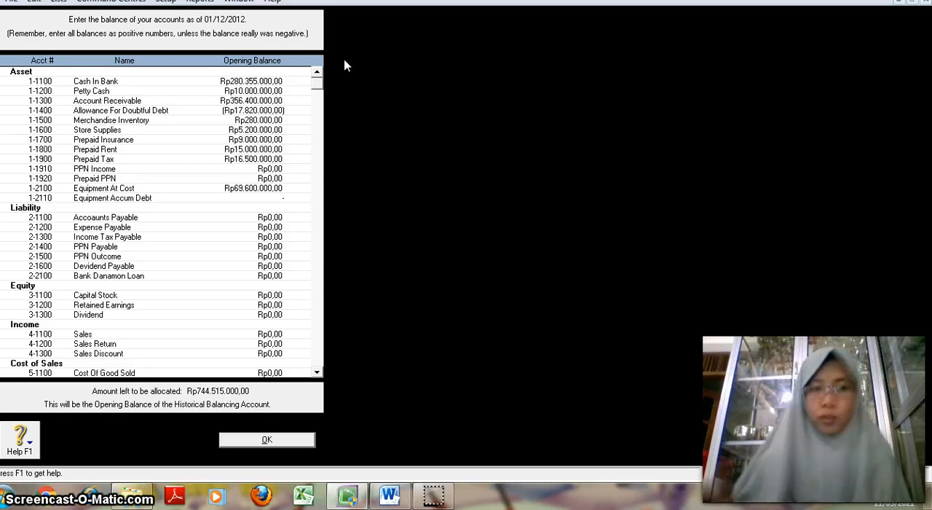
pyautogui.write('-')
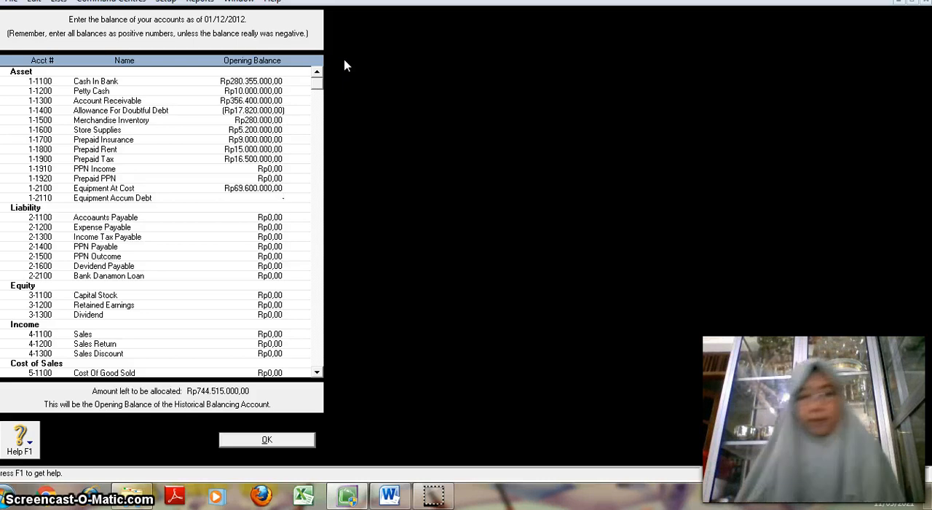
pyautogui.write('41')
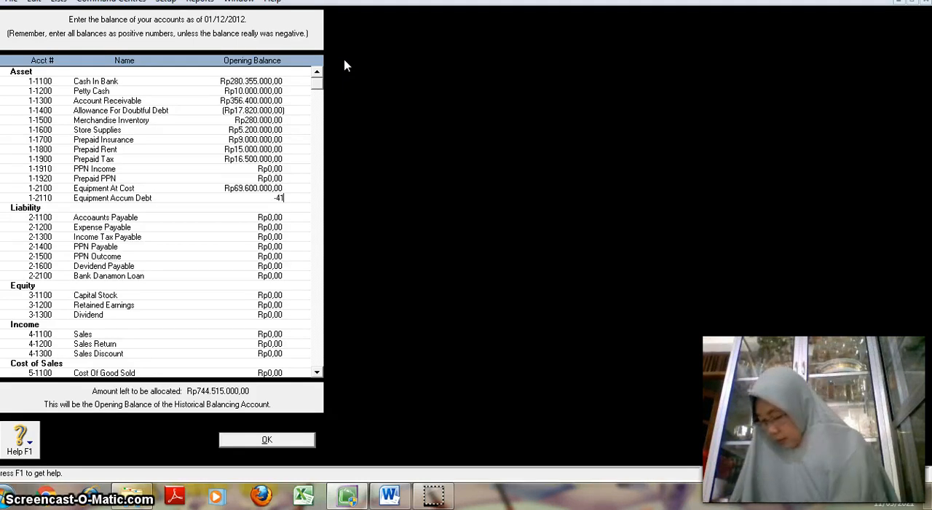
pyautogui.write('900000')
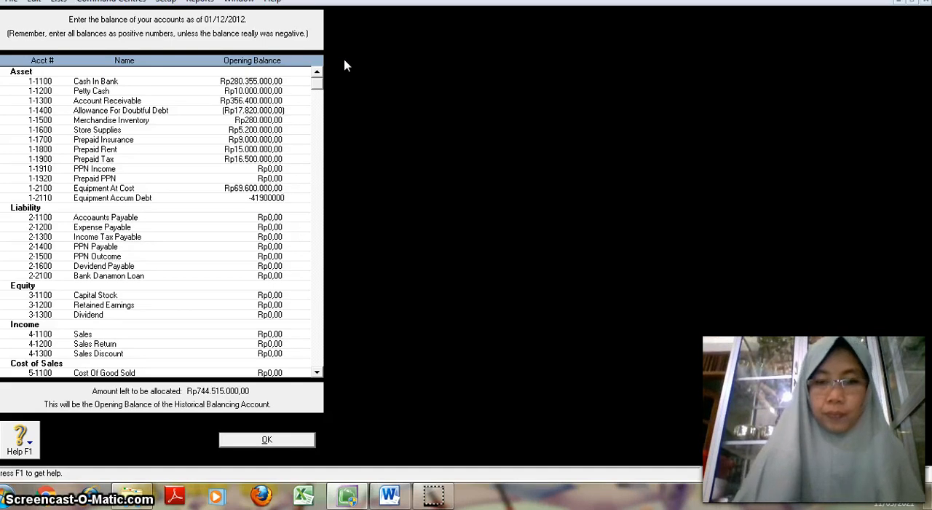
pyautogui.press('Tab')
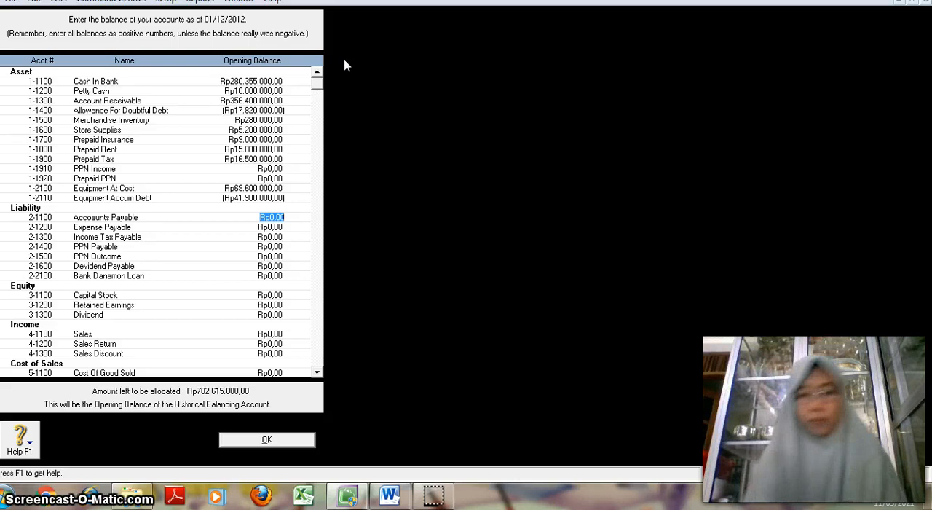
# Step: Enter opening balances of Rp163.900.000 for Accounts Payable and Rp8.600.000 for Expense Payable
pyautogui.write('163')
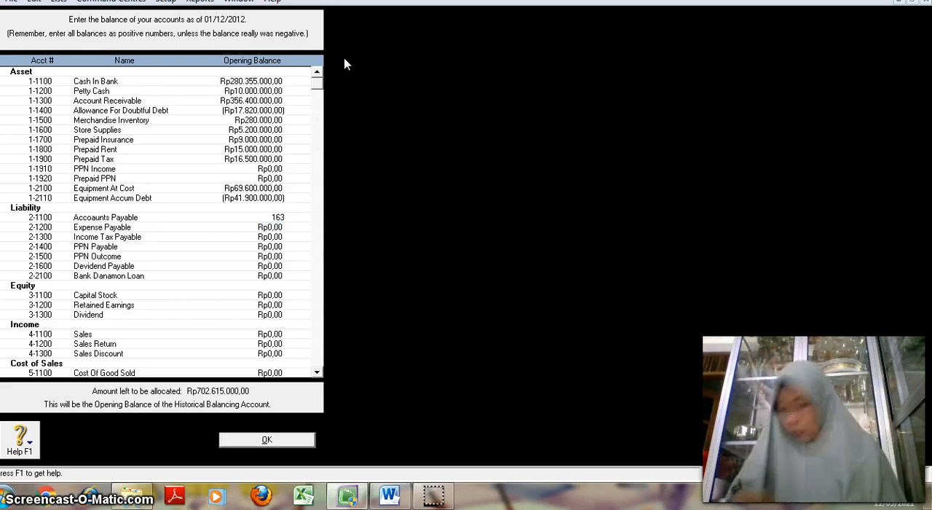
pyautogui.write('.900.000')
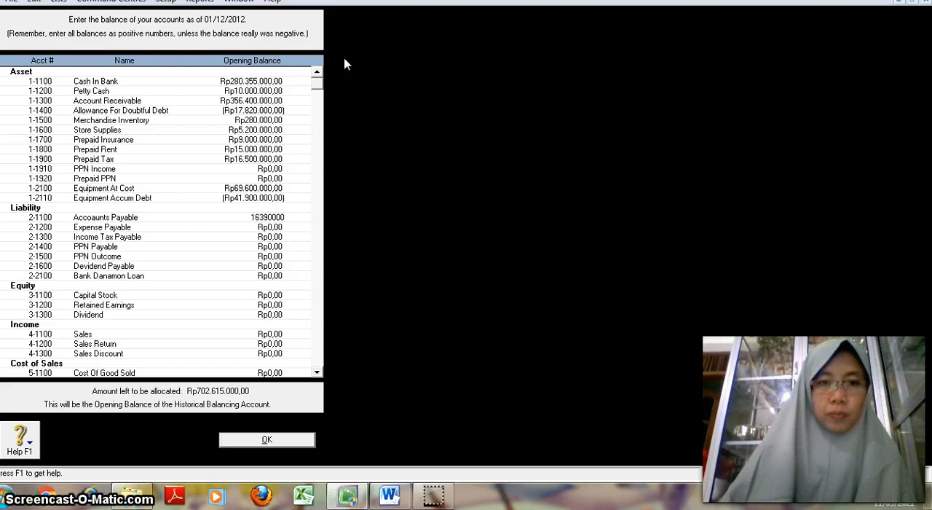
pyautogui.press('Tab')
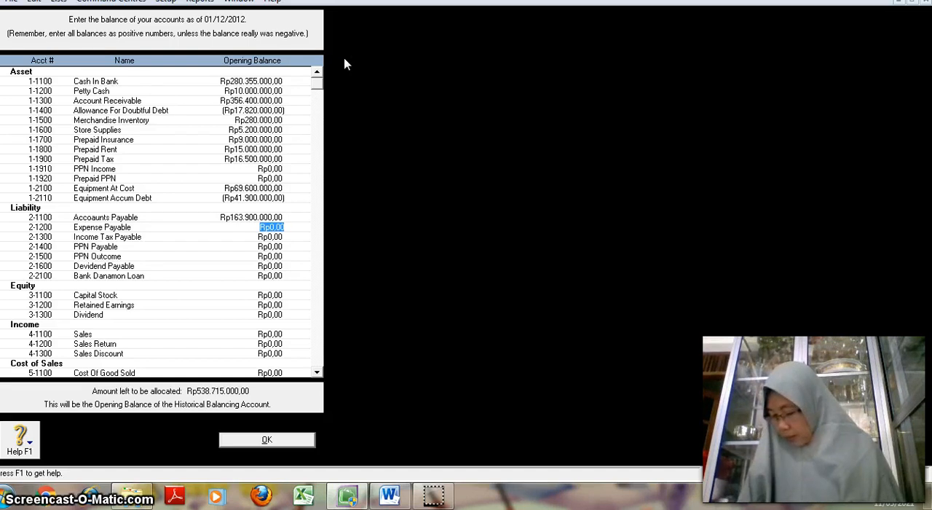
pyautogui.write('8600000')
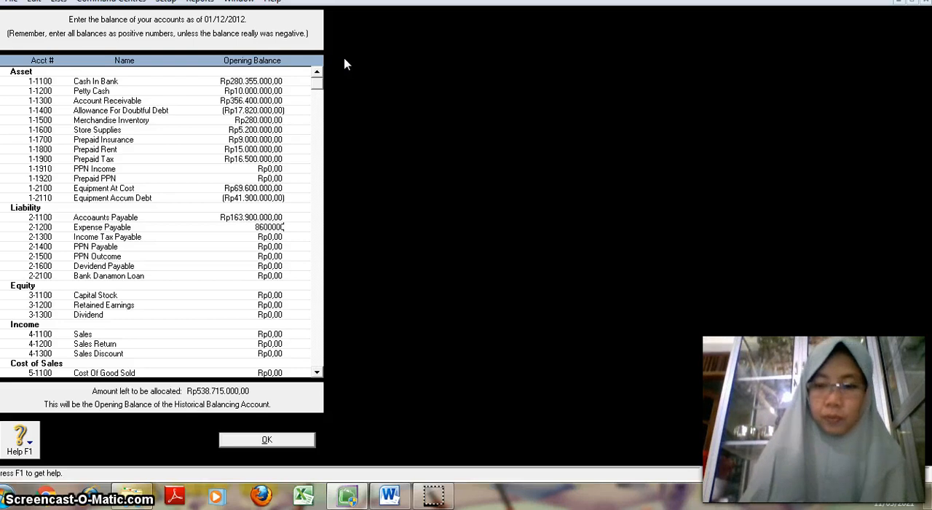
pyautogui.press('Tab')
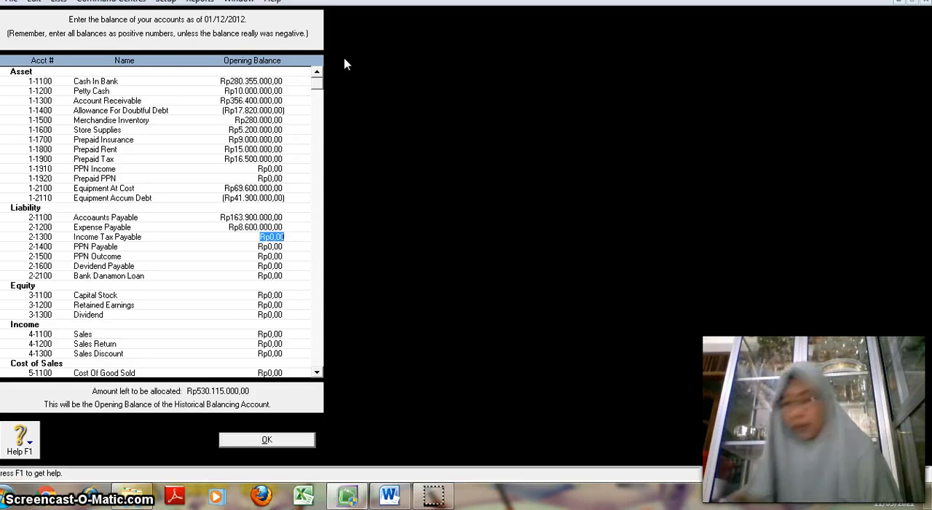
# Step: Enter opening balances of Rp1.675.000 for Income Tax Payable and Rp4.200.000 for PPN Payable, skipping PPN Outcome
pyautogui.write('167')
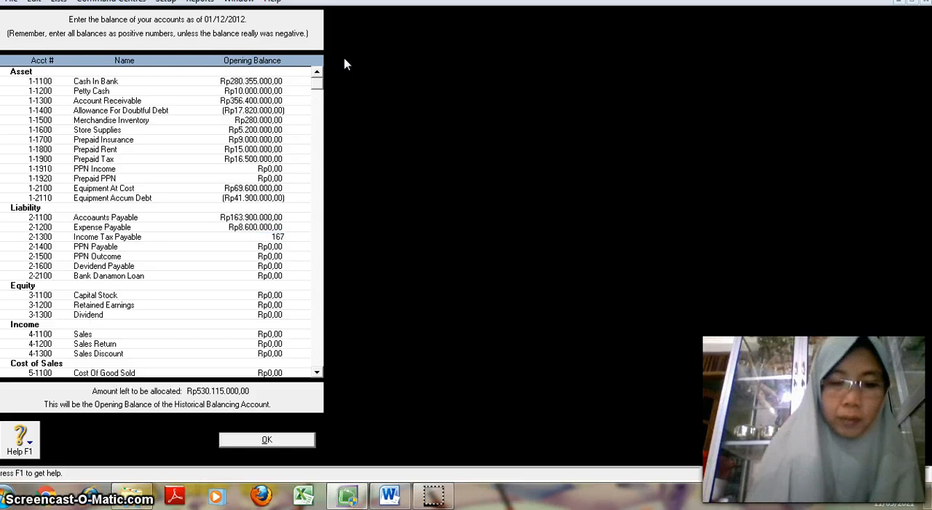
pyautogui.write('5000')
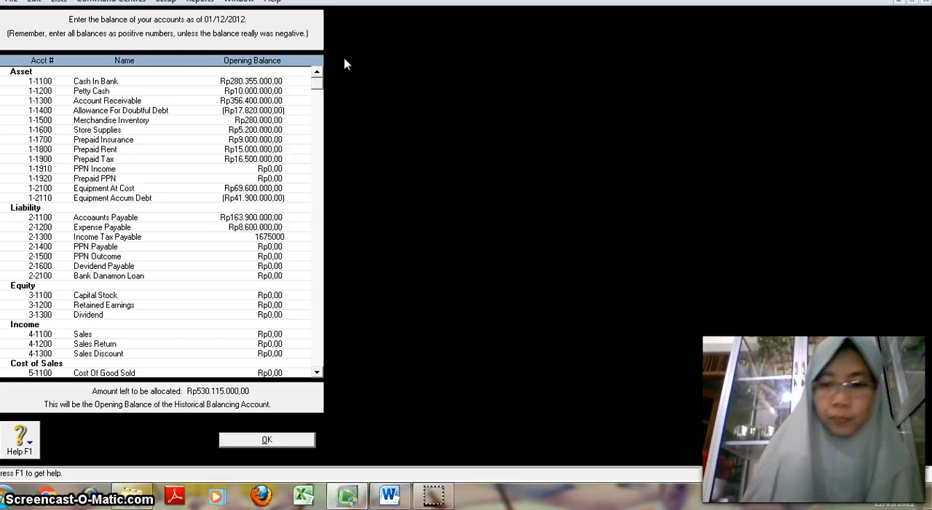
pyautogui.press('Tab')
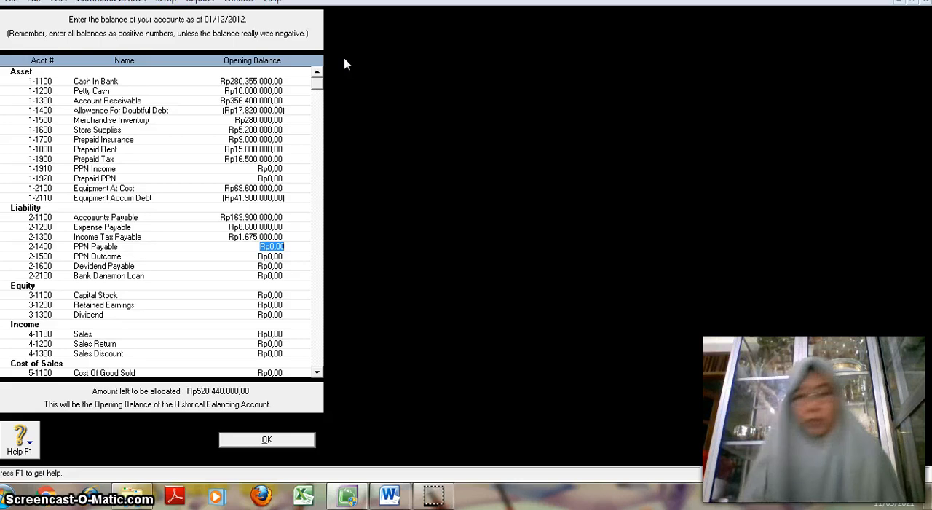
pyautogui.write('4200000')
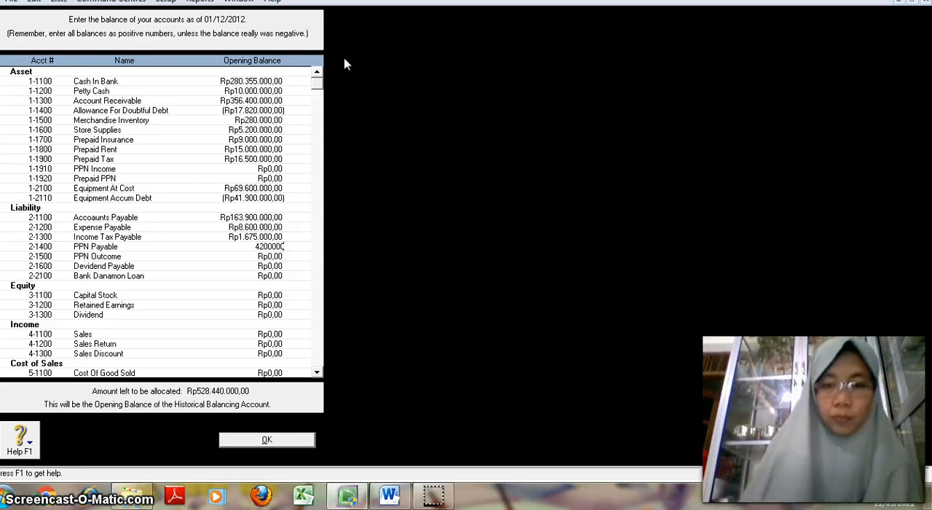
pyautogui.press('Tab')
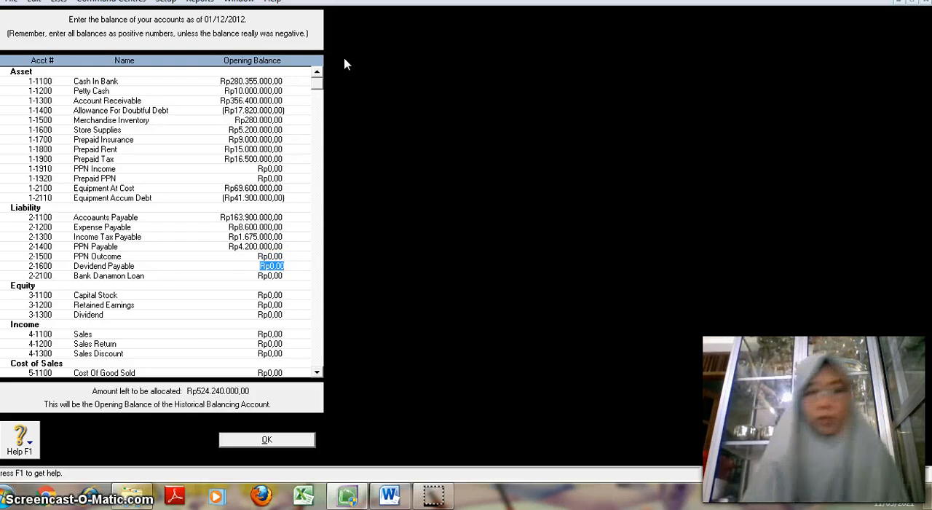
# Step: Enter opening balances of Rp4.500.000 for Dividend Payable and Rp120.000.000 for Bank Danamon Loan
pyautogui.write('4.500.')
pyautogui.write('000')
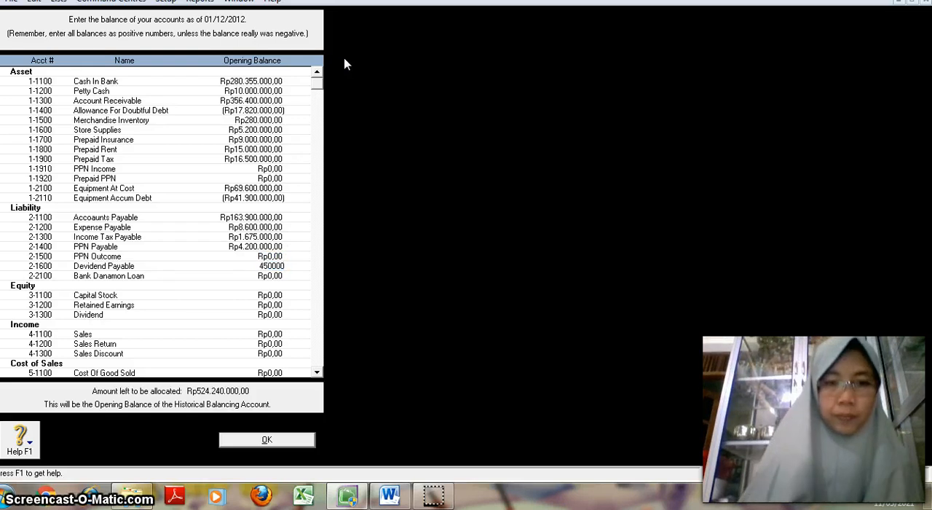
pyautogui.press('Tab')
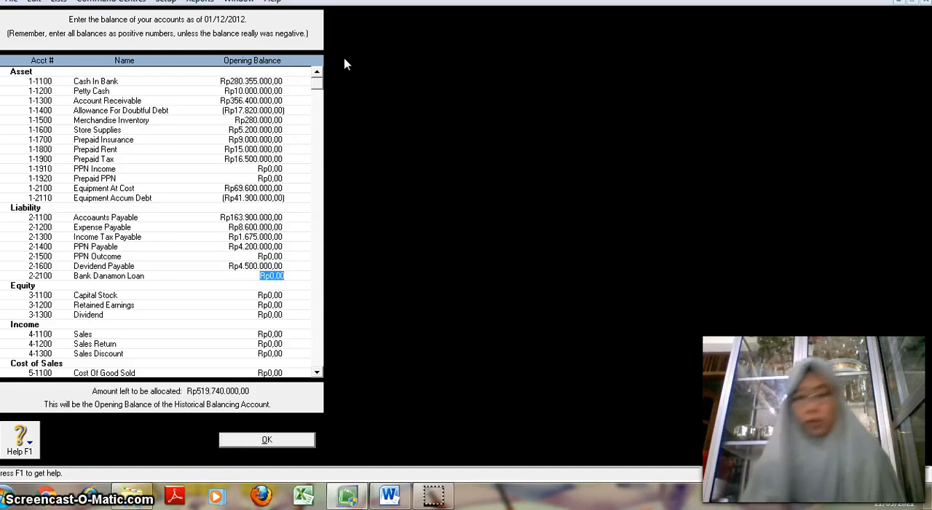
pyautogui.write('12000')
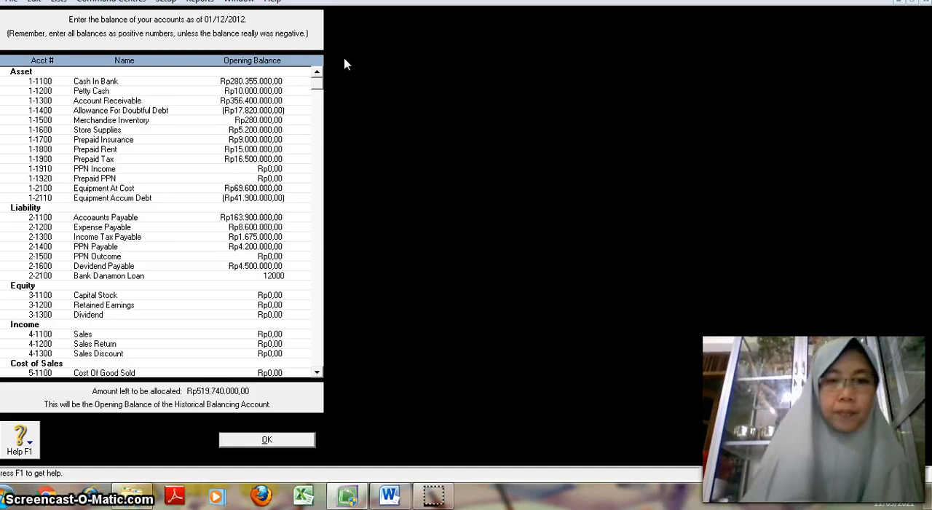
pyautogui.write('0000')
pyautogui.press('Tab')
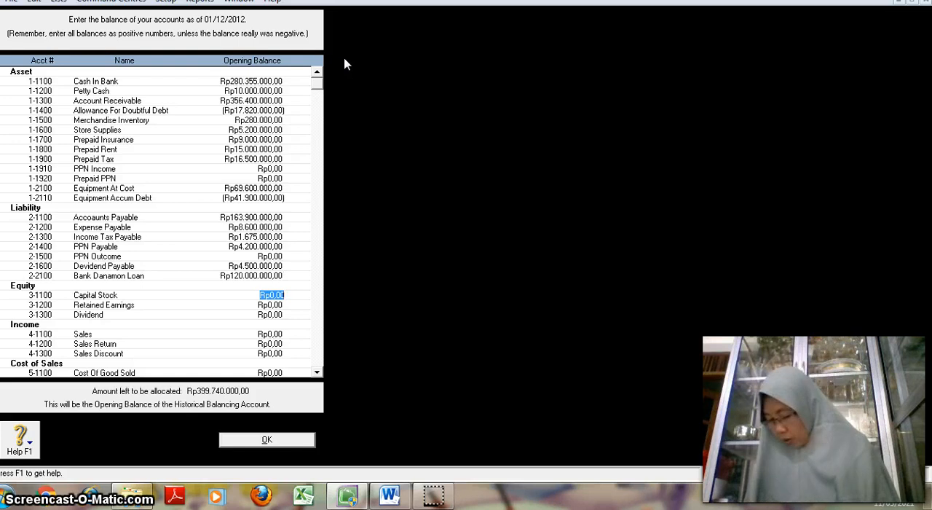
# Step: Enter opening balances of Rp400.000.000 for Capital Stock and Rp14.500.000 for Retained Earnings
pyautogui.write('40')
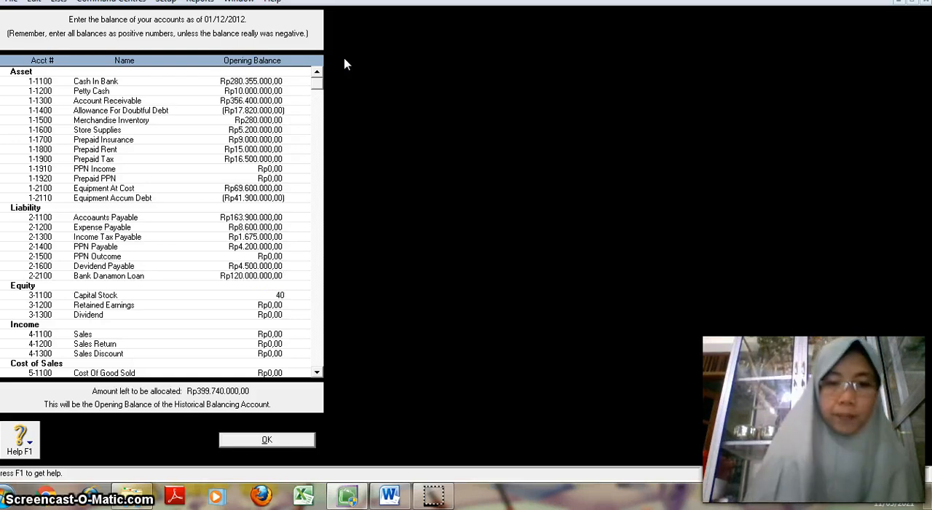
pyautogui.write('0.000.00000000')
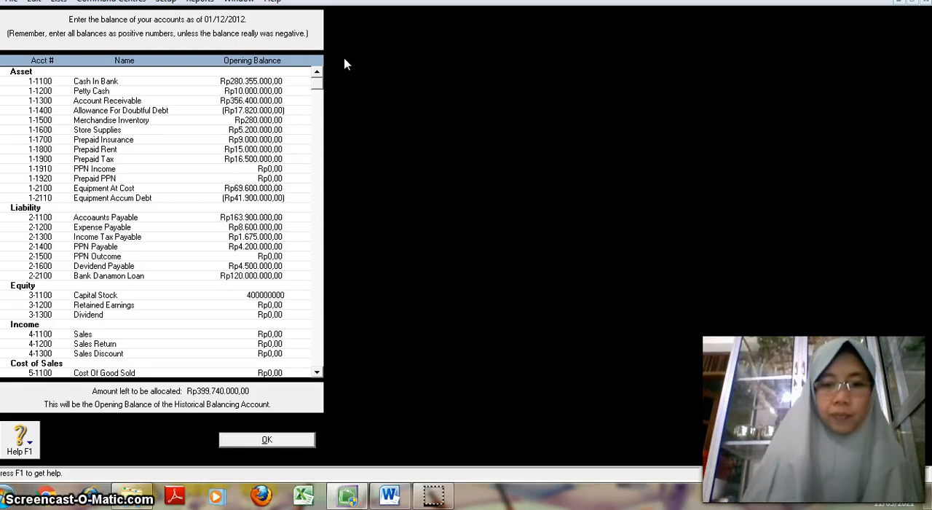
pyautogui.press('Tab')
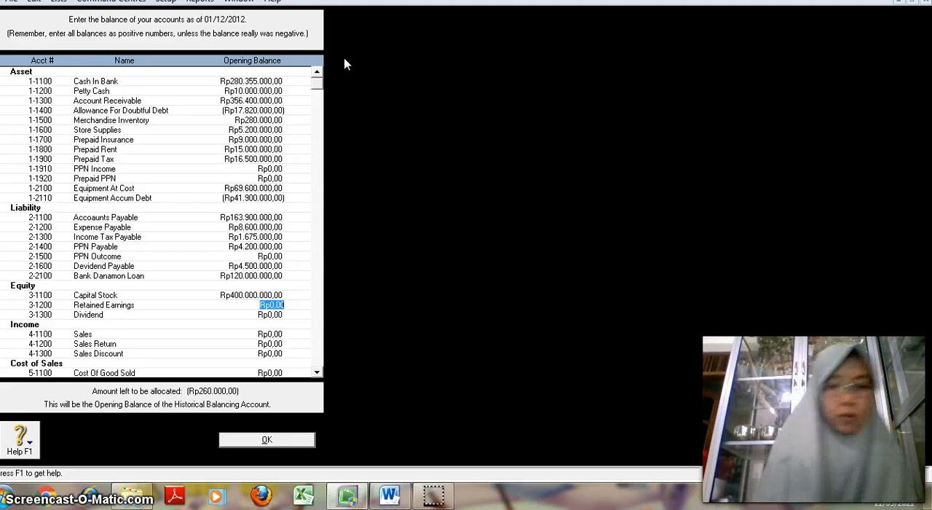
pyautogui.write('14.500.')
pyautogui.write('000')
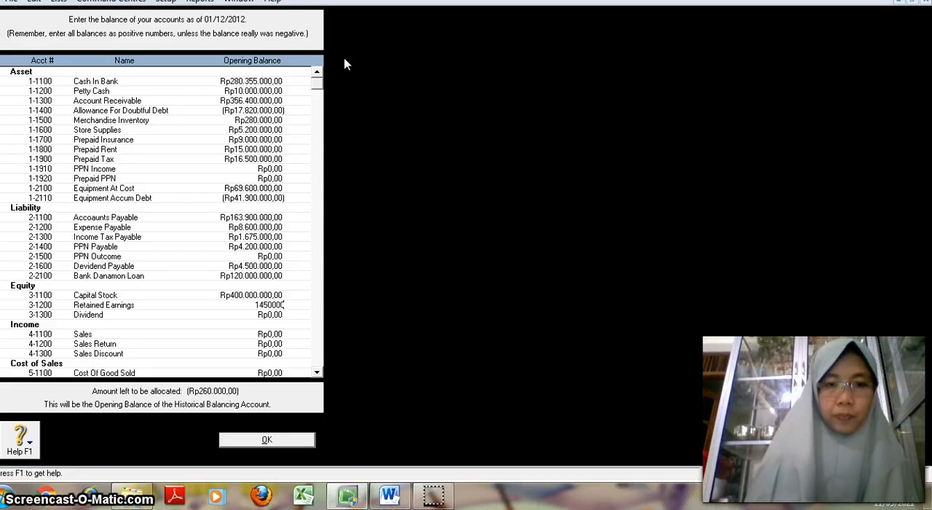
pyautogui.press('Tab')
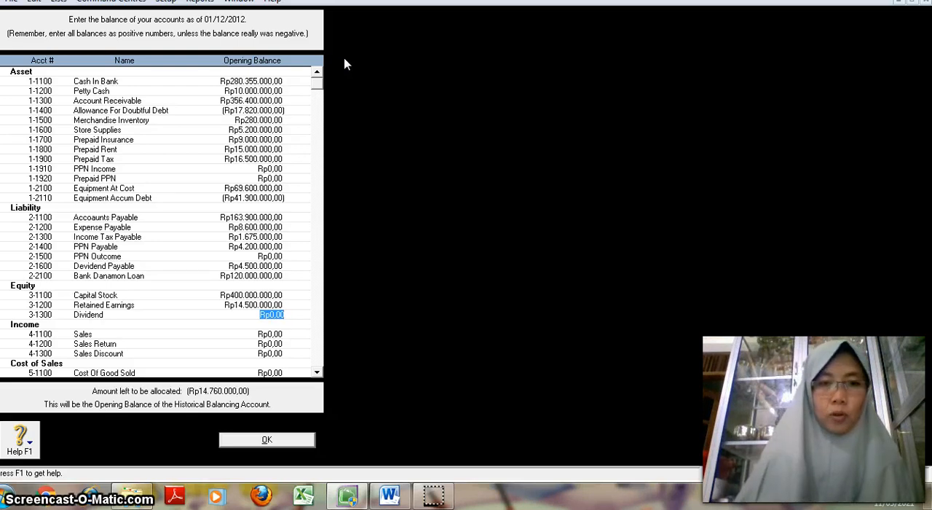
# Step: Enter opening balances of -Rp27.500.000 for Dividend and Rp852.900.000 for Sales
pyautogui.write('-')
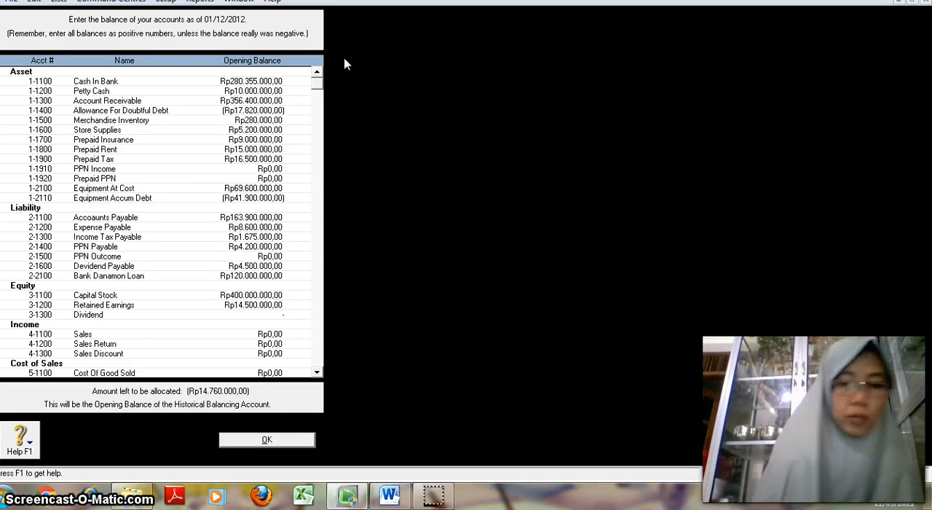
pyautogui.write('27500')
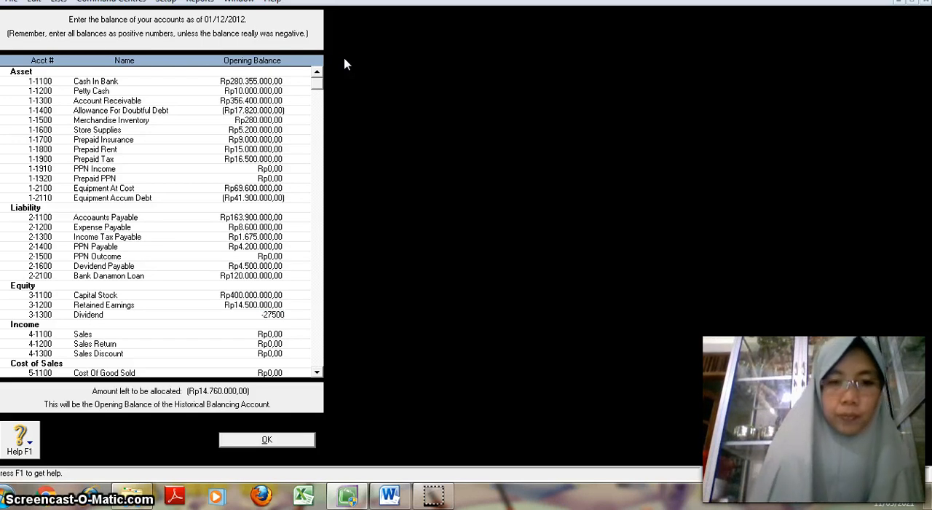
pyautogui.write('000')
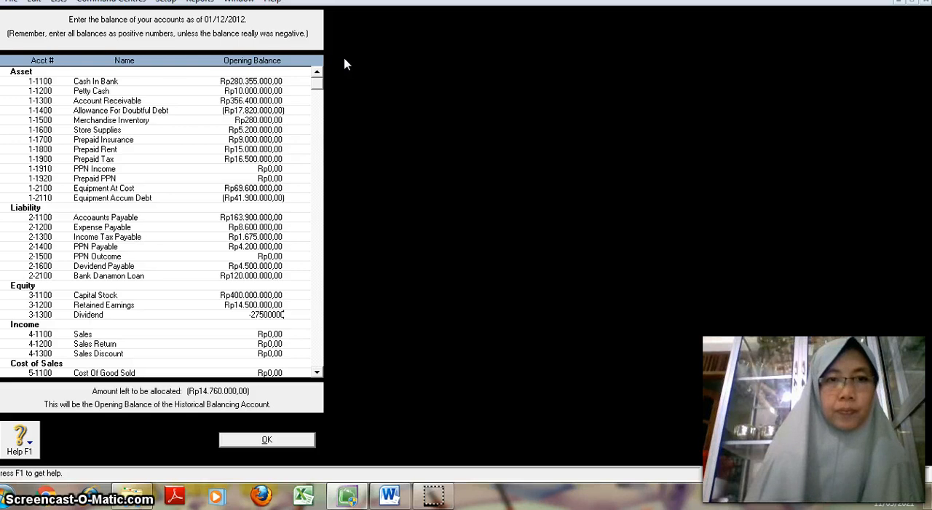
pyautogui.press('Tab')
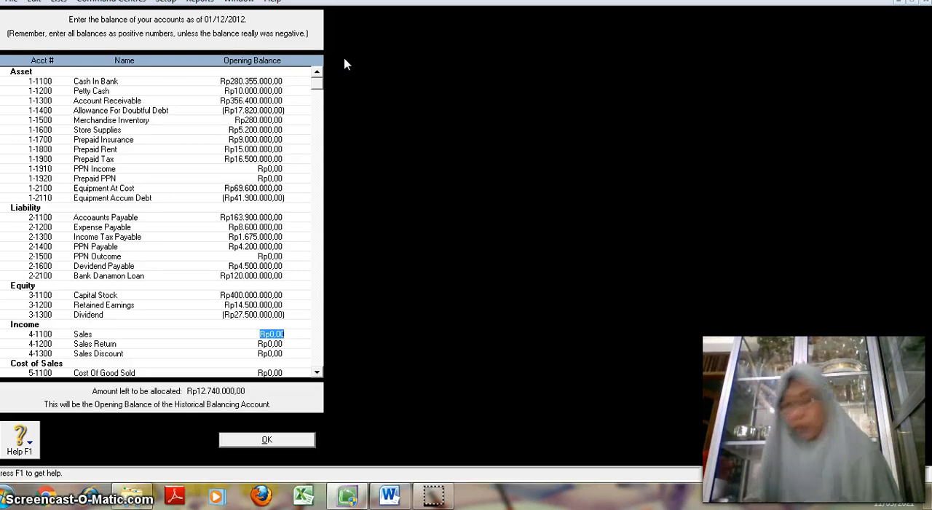
pyautogui.write('852')
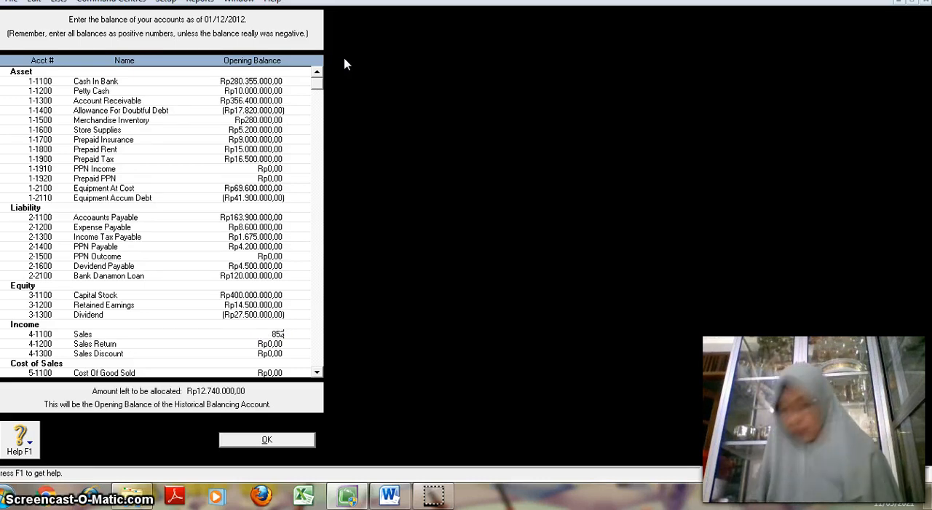
pyautogui.write('900000')
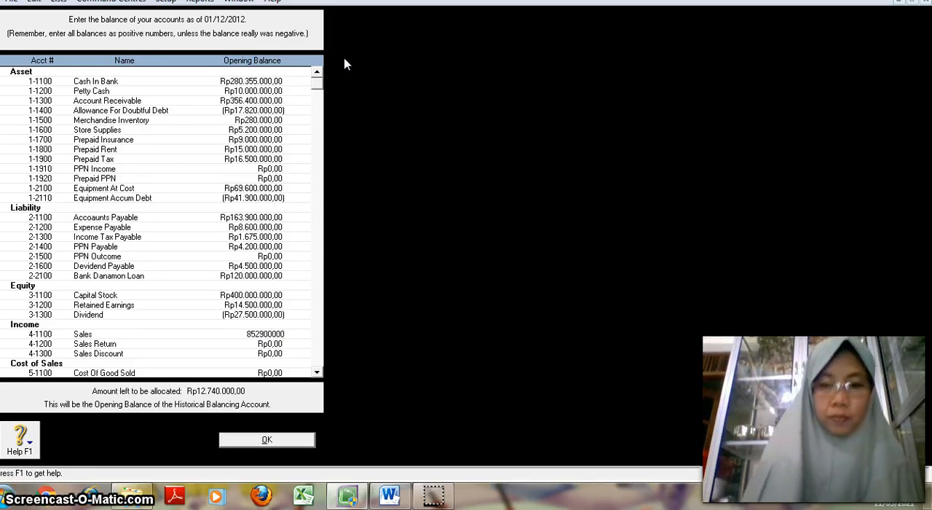
pyautogui.press('Tab')
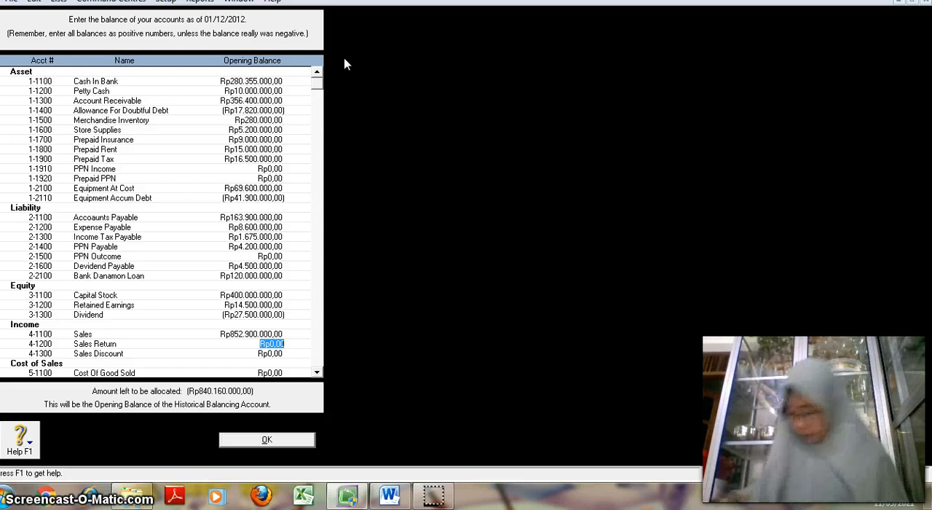